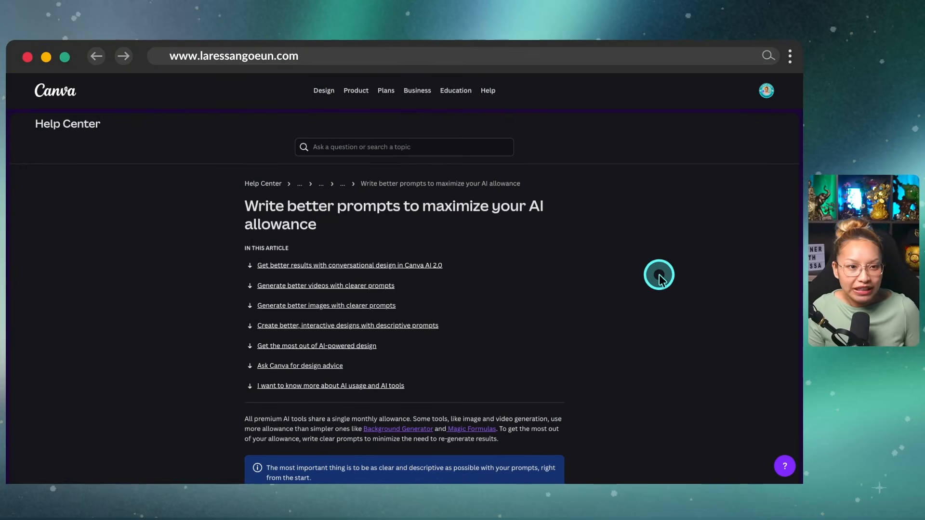
Read the Canva AI 2.0 prompt tips in the help article and select the whole article text.
scroll(622, 309, down, 3)
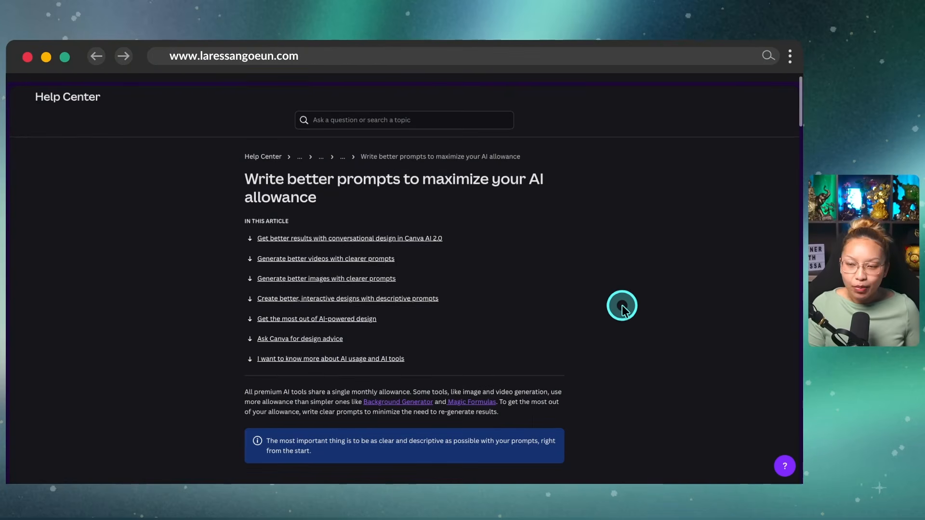
scroll(658, 304, down, 3)
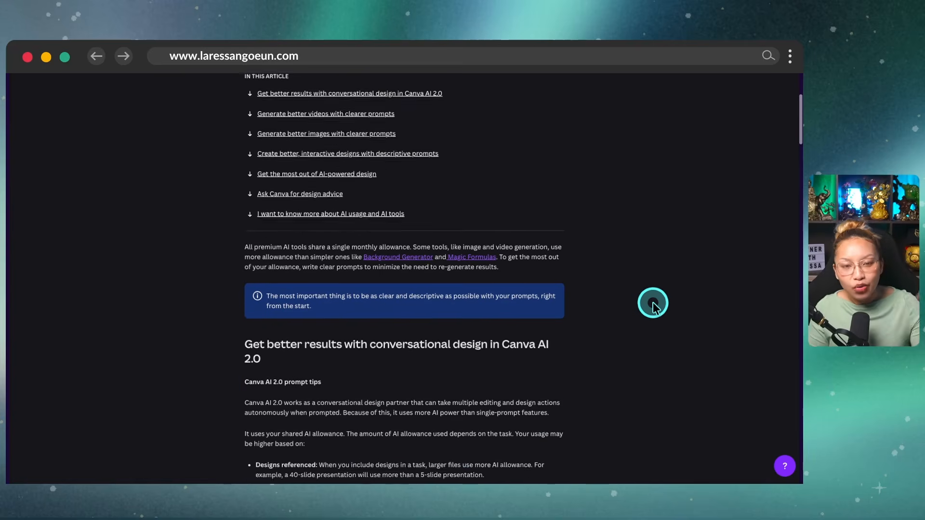
scroll(682, 340, down, 1)
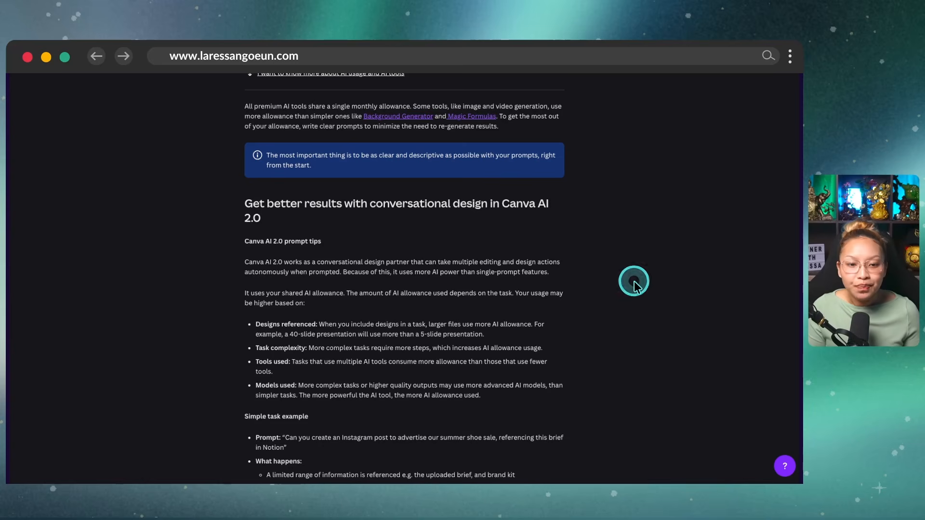
scroll(609, 307, down, 1)
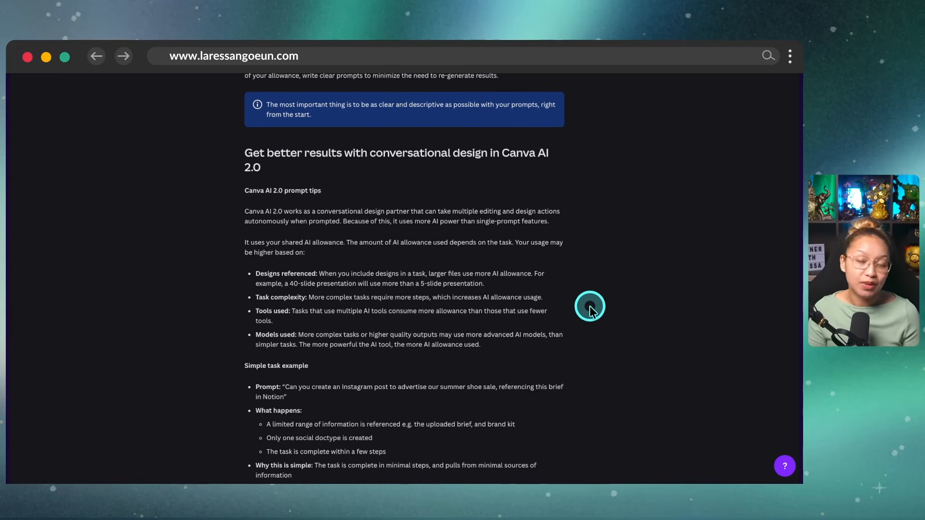
scroll(578, 332, down, 1)
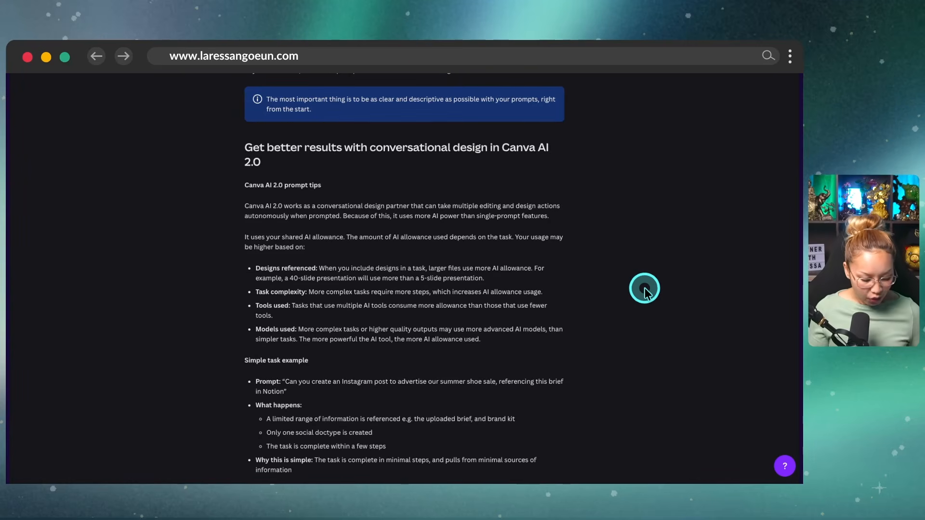
key(super+a)
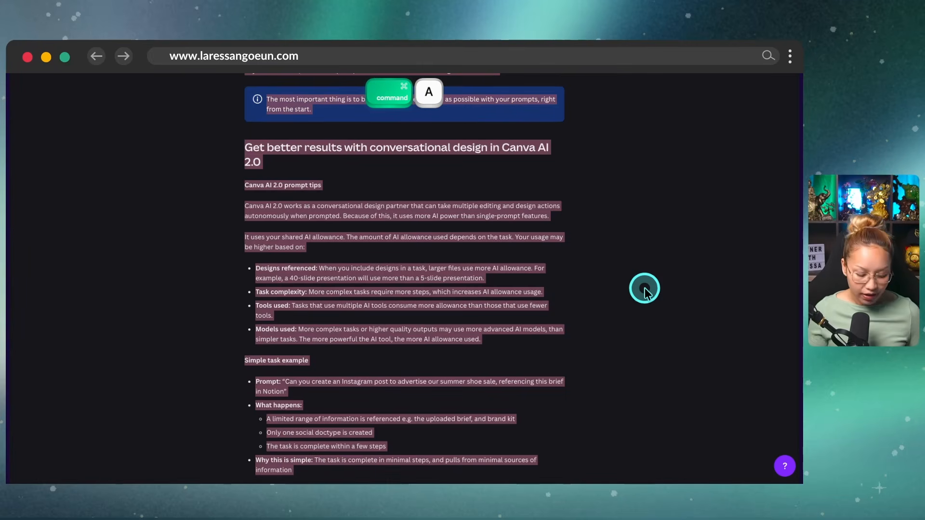
key(super+v)
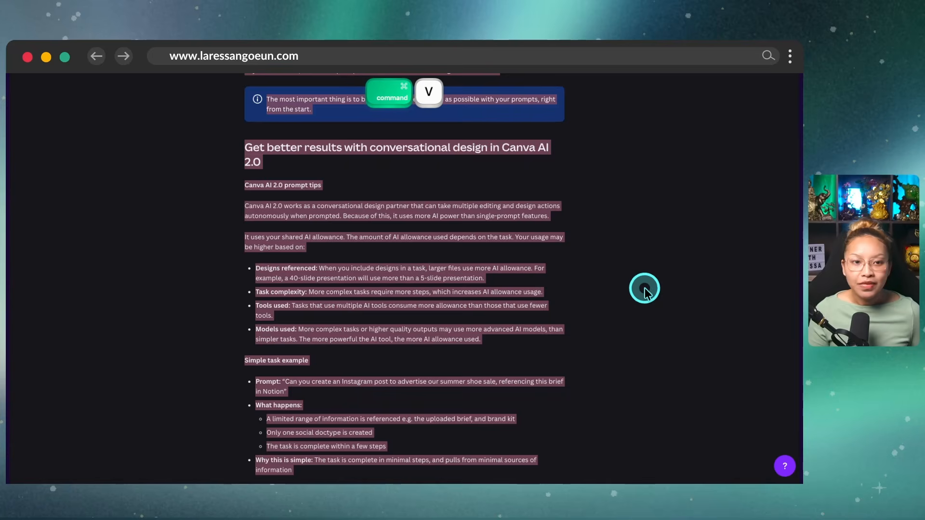
Switch to the ChatGPT conversation and review it from the initial request down to the refined Canva AI 2.0 prompt for the luxury 55+ community.
click(256, 186)
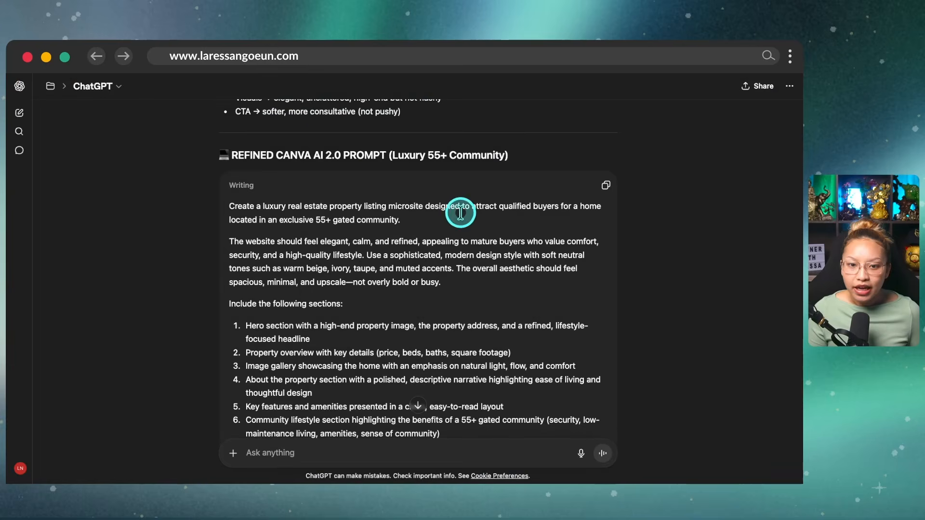
scroll(460, 212, up, 20)
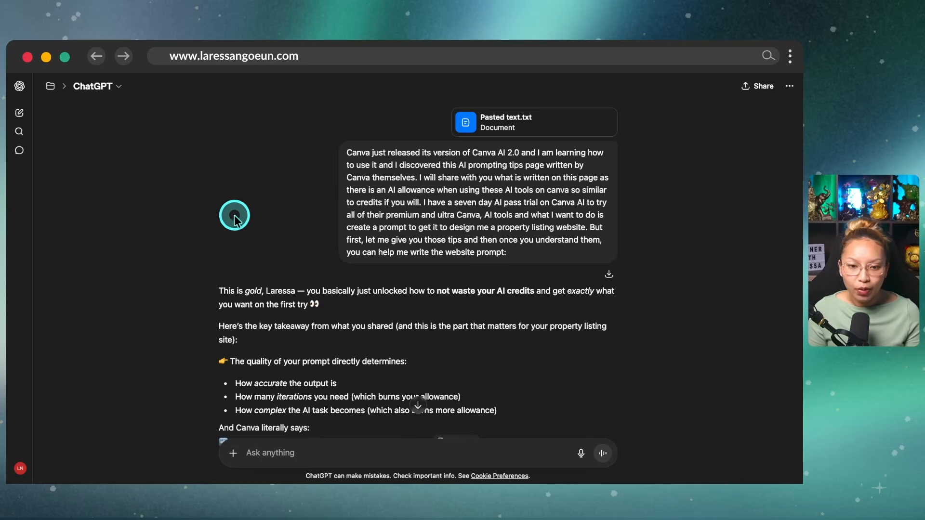
scroll(402, 170, down, 1)
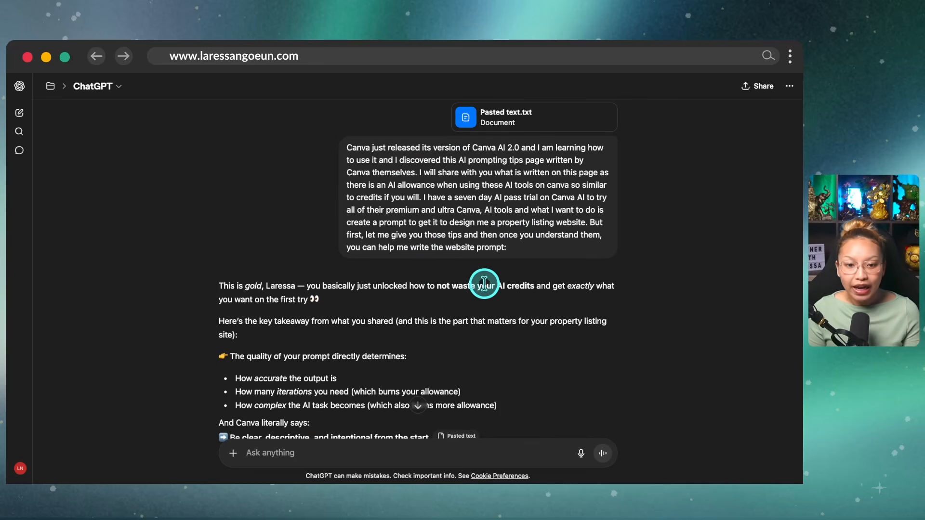
scroll(482, 282, down, 1)
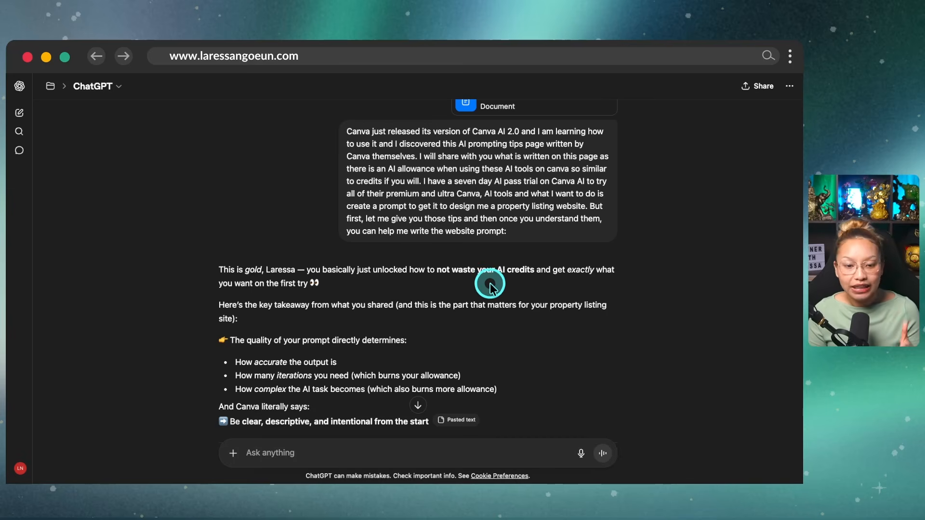
scroll(479, 282, down, 15)
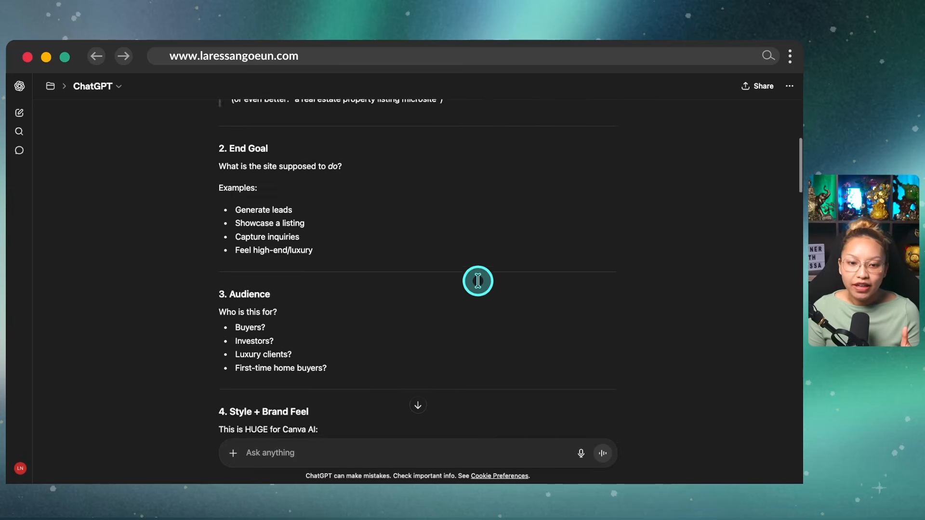
scroll(478, 281, down, 20)
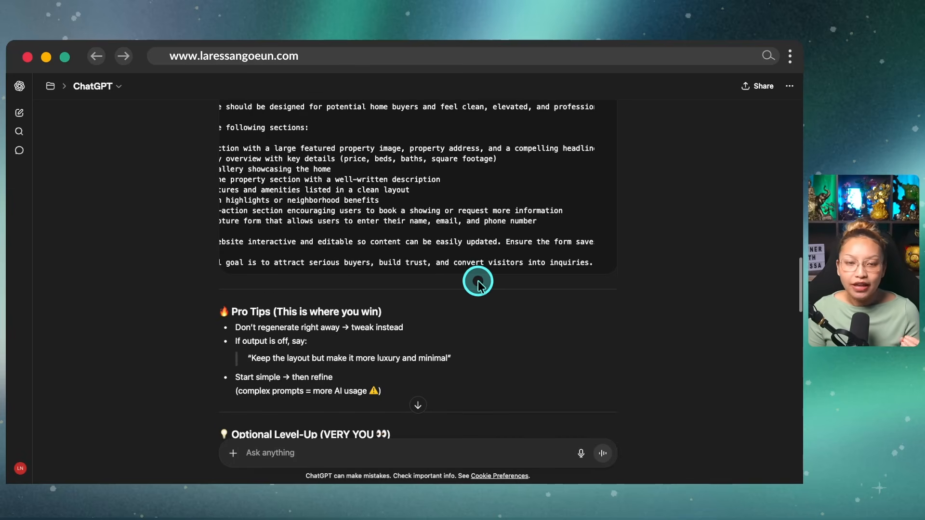
scroll(482, 287, down, 20)
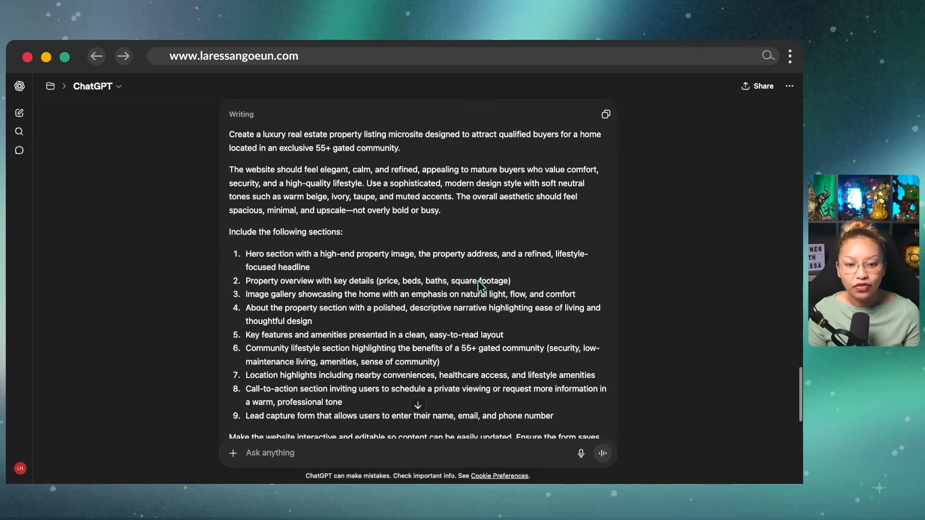
scroll(481, 288, down, 5)
scroll(480, 285, up, 15)
click(478, 283)
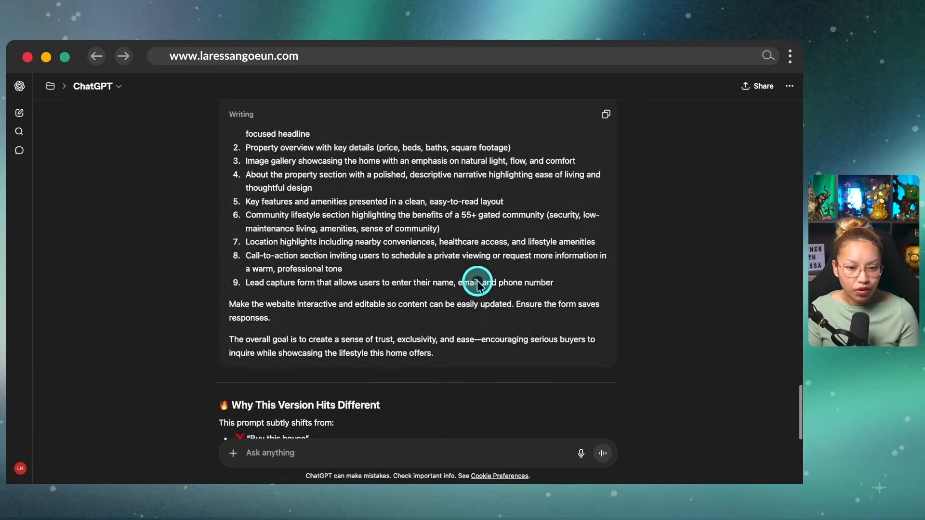
scroll(478, 284, down, 5)
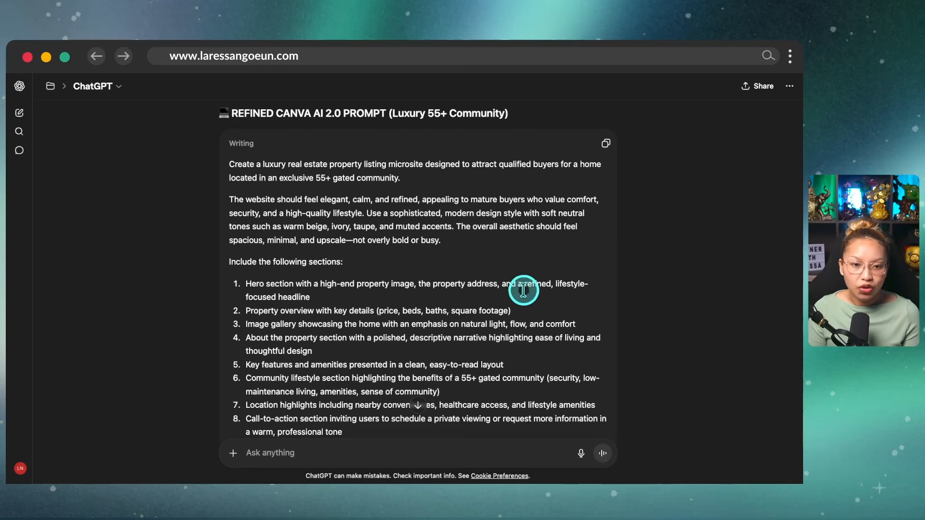
scroll(513, 283, down, 1)
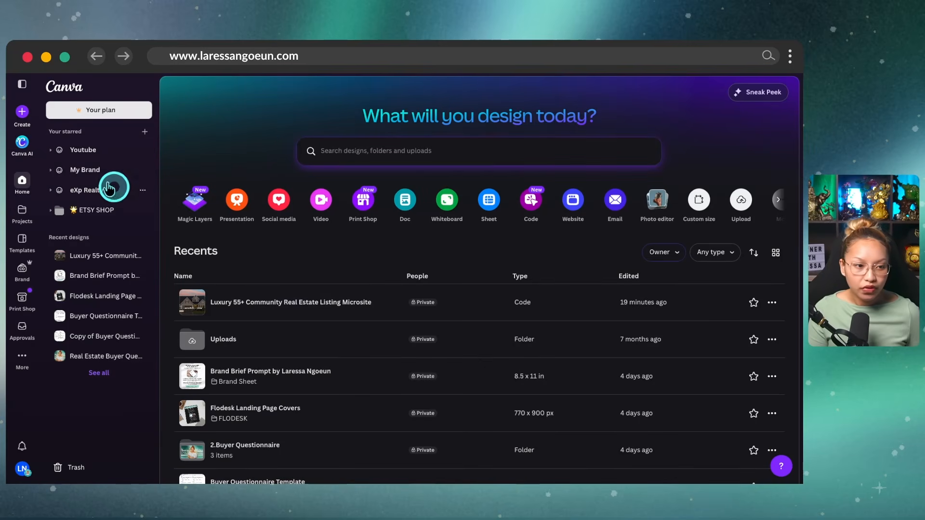
Switch to Canva, open Canva AI and paste the clipboard content into the prompt box twice.
key(ctrl)
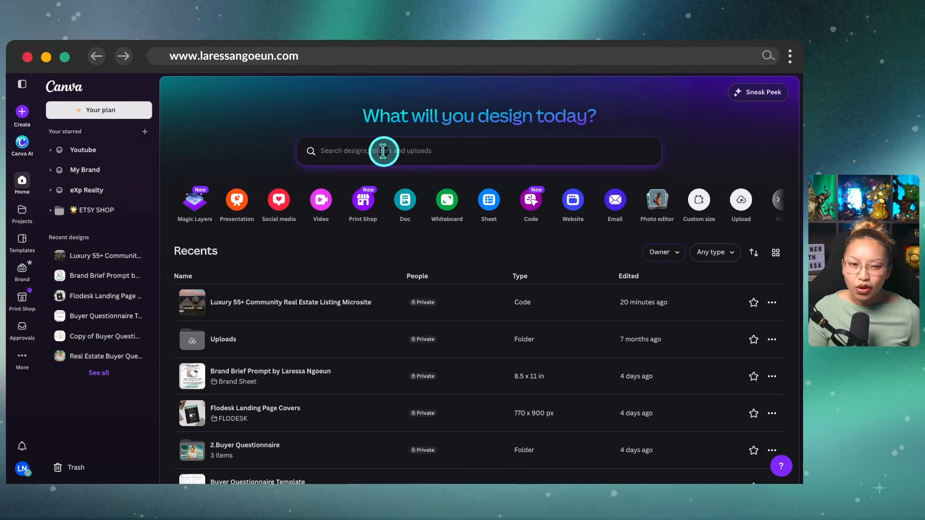
key(ctrl)
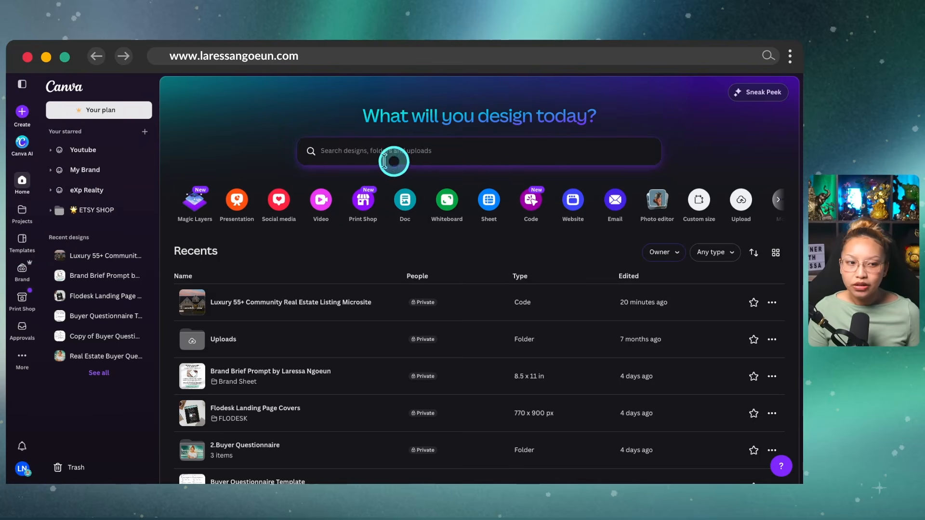
click(22, 147)
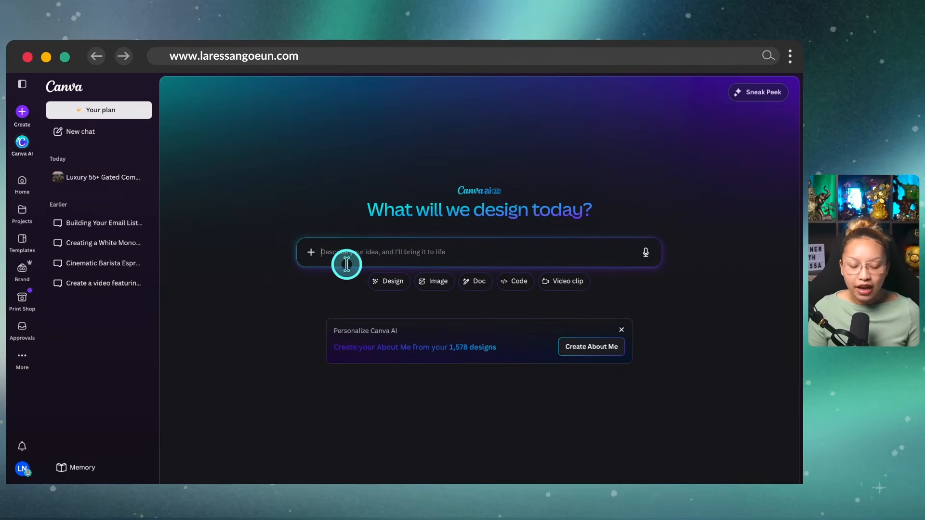
key(super+v)
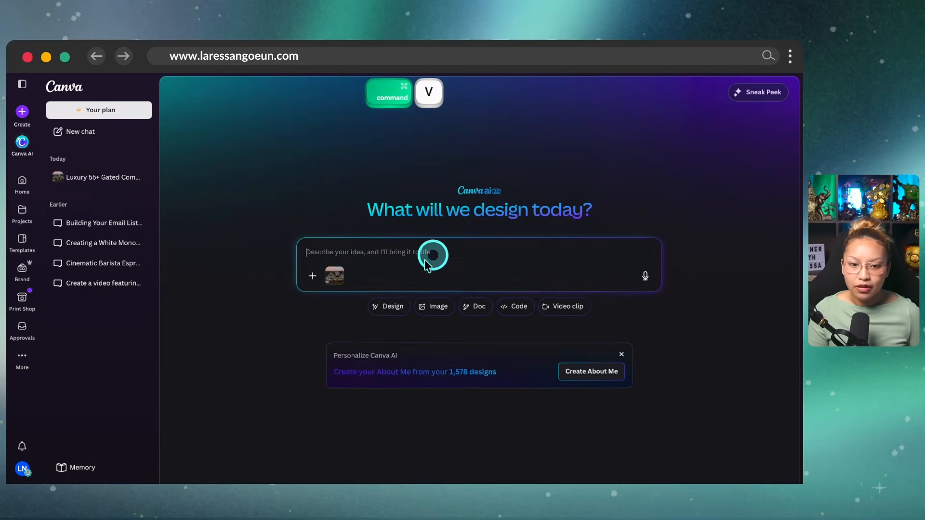
key(super+v)
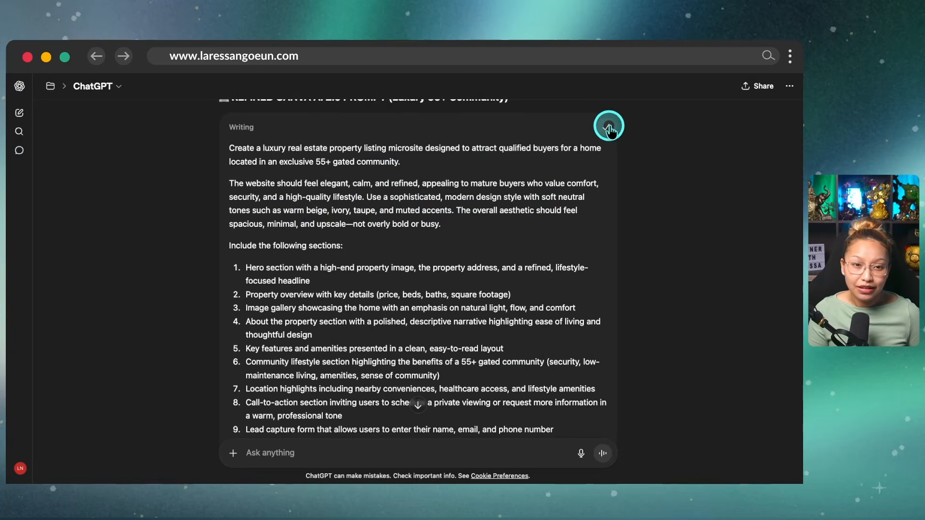
Copy the refined luxury 55+ community prompt from ChatGPT and paste it into the Canva AI prompt box.
click(608, 129)
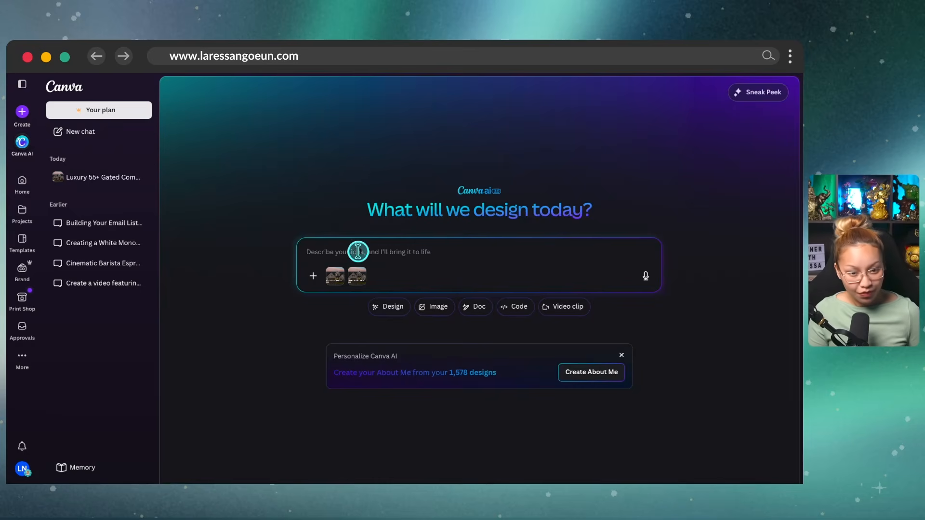
click(358, 251)
key(super+v)
scroll(463, 276, up, 5)
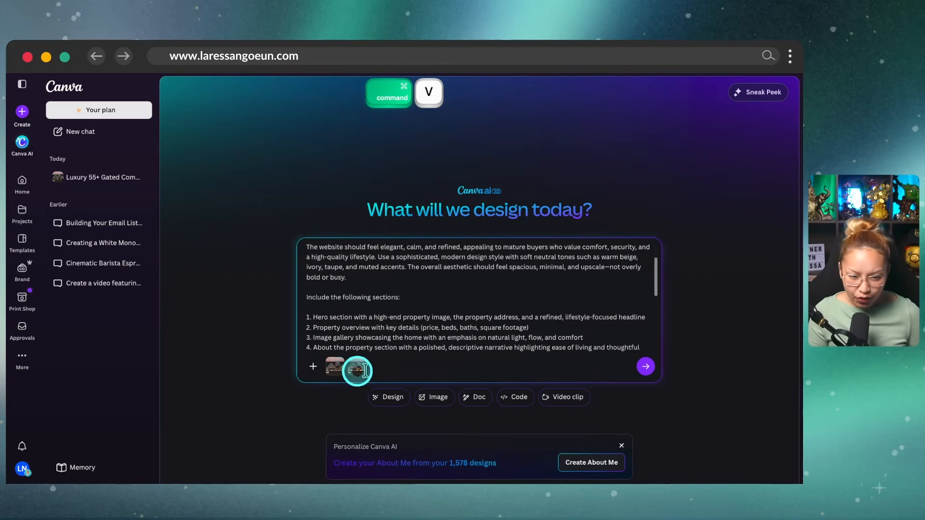
Remove both attached house images from the Canva AI prompt and check the pasted prompt text.
click(338, 364)
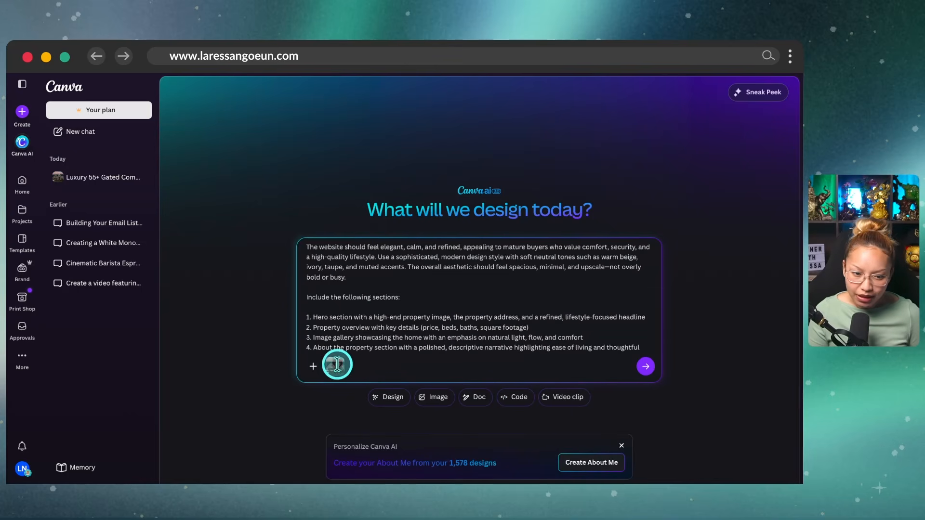
click(338, 365)
scroll(468, 308, up, 5)
scroll(482, 311, down, 10)
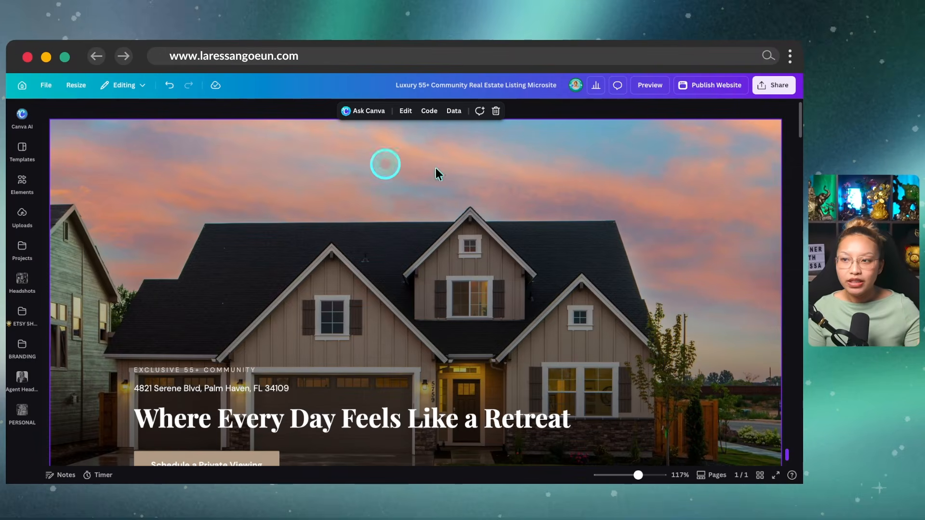
Look over the Luxury 55+ Community microsite design and review its Canva AI chat, including the original prompt and the listing agent request.
scroll(484, 365, down, 3)
scroll(483, 367, down, 2)
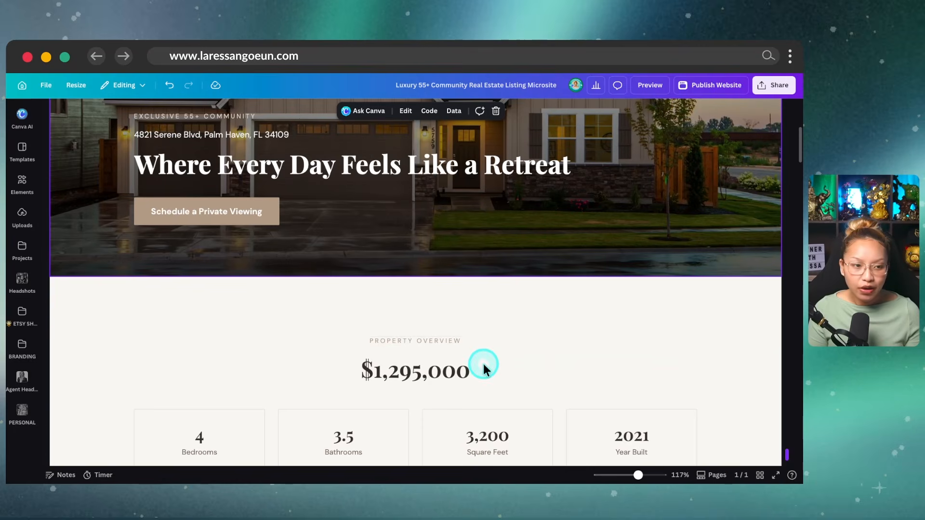
click(22, 114)
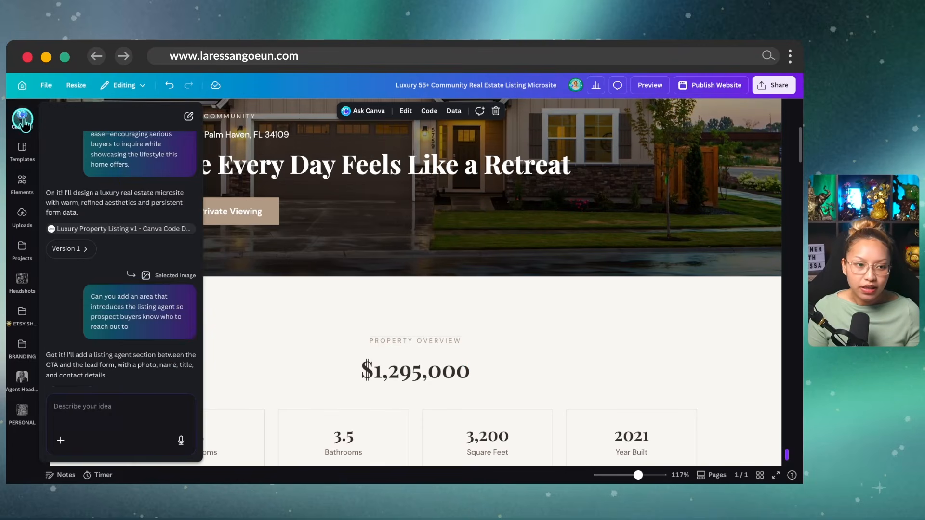
scroll(137, 236, up, 5)
scroll(139, 240, up, 10)
scroll(140, 242, down, 8)
scroll(140, 242, down, 5)
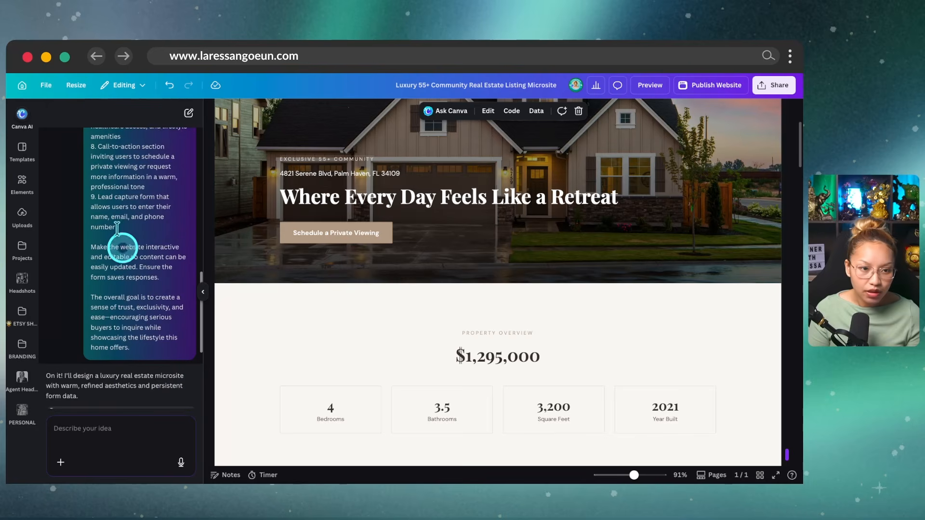
scroll(167, 177, down, 5)
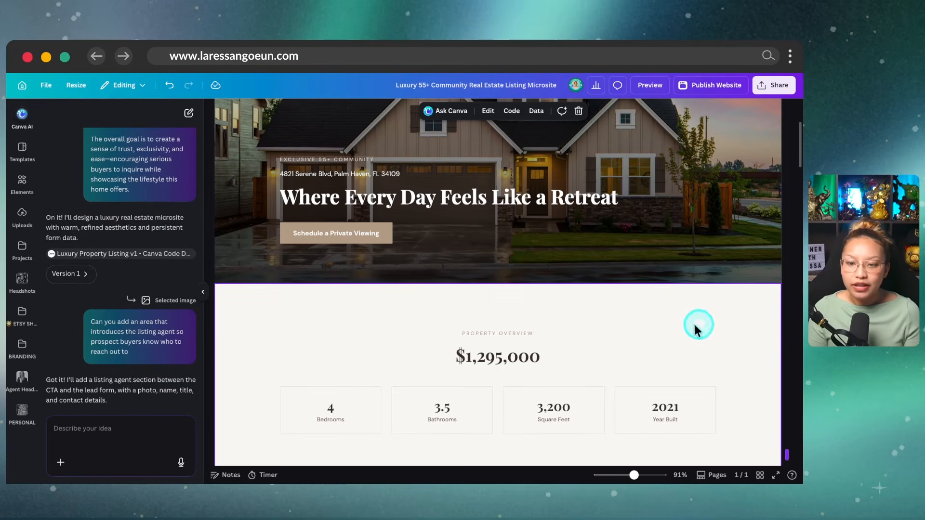
Preview the microsite full screen and look over its hero, property overview and gallery sections.
scroll(795, 244, up, 1)
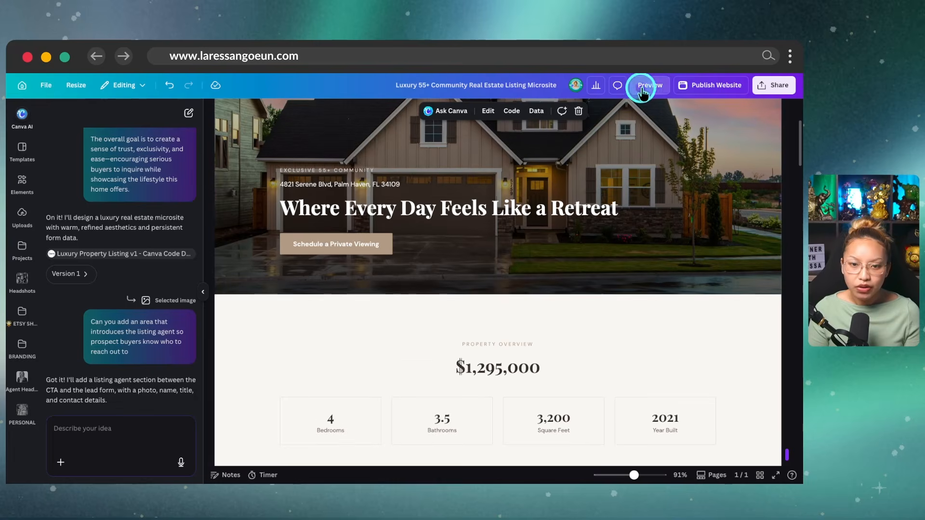
click(643, 86)
scroll(575, 336, down, 3)
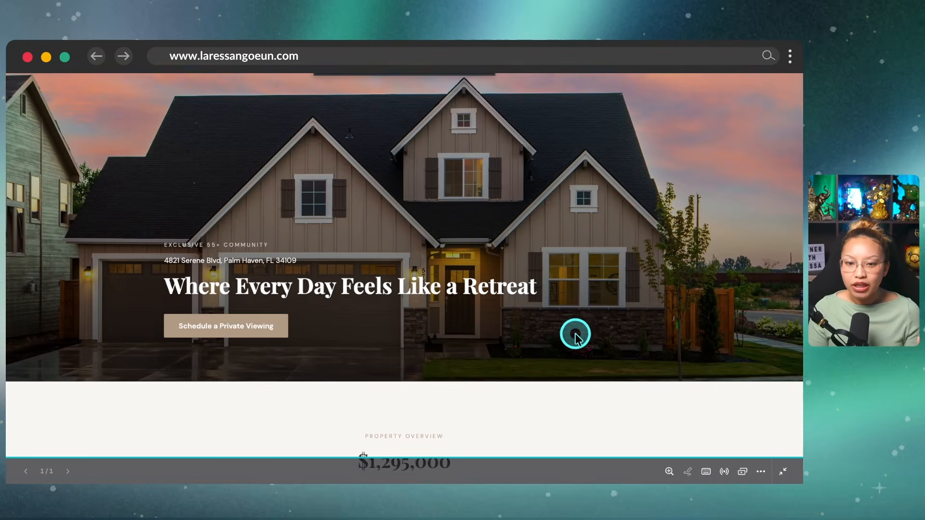
scroll(575, 336, down, 5)
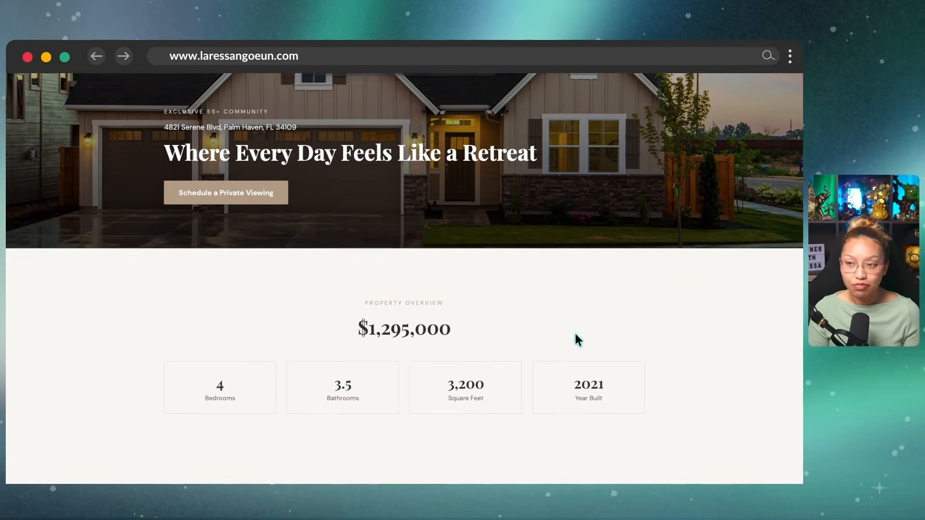
scroll(576, 334, down, 4)
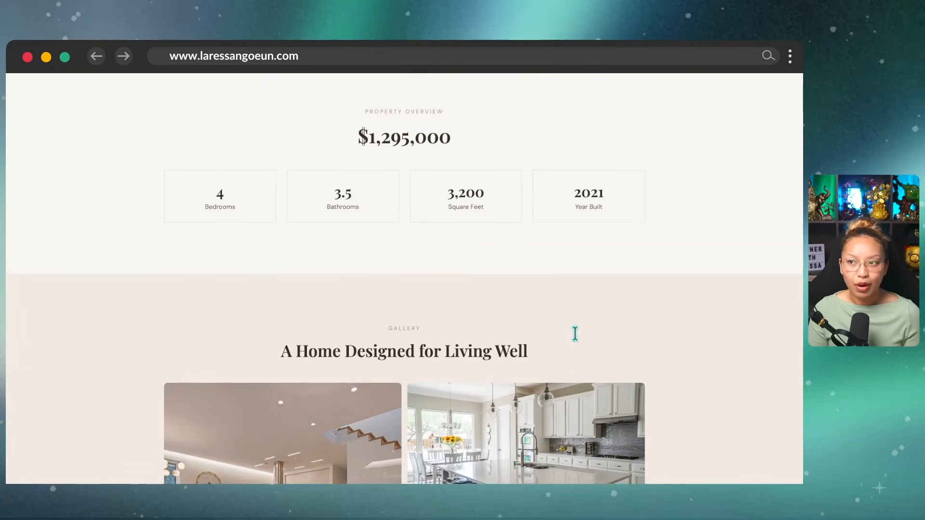
scroll(577, 337, down, 2)
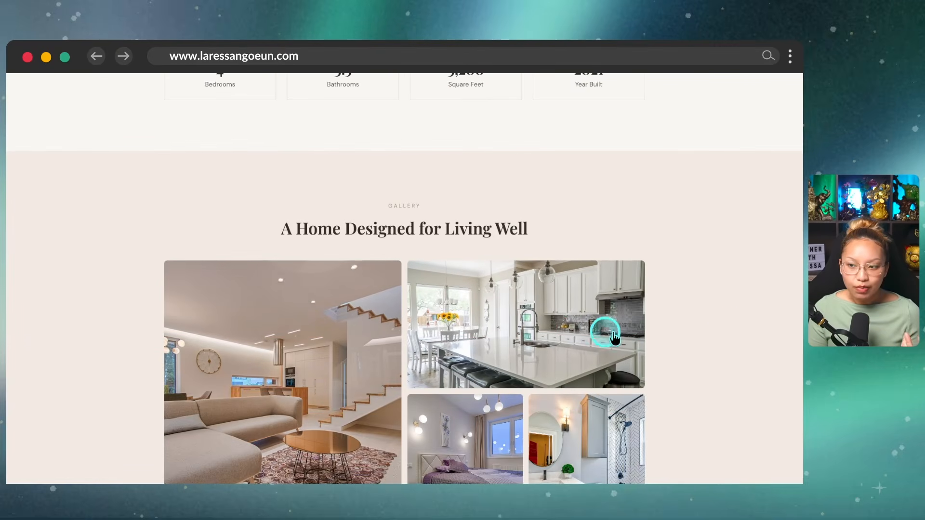
scroll(727, 328, down, 3)
scroll(727, 327, down, 6)
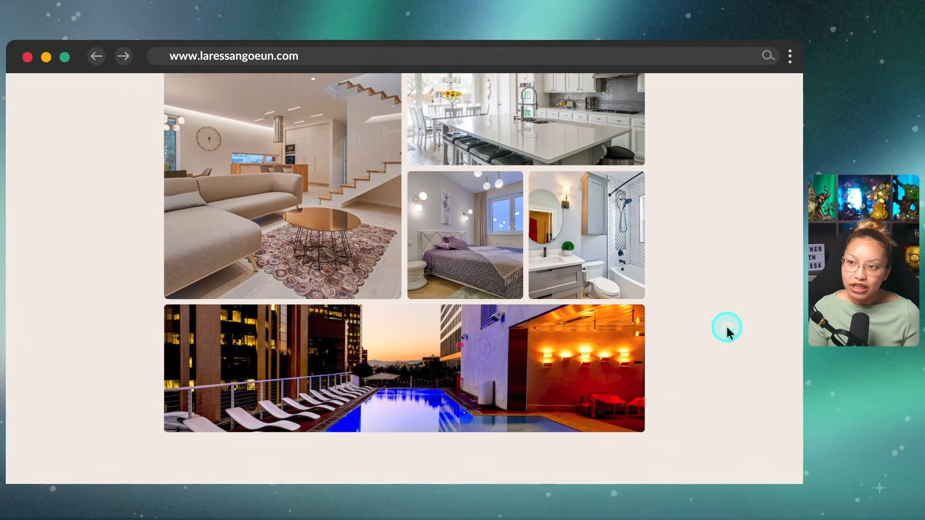
scroll(728, 332, down, 5)
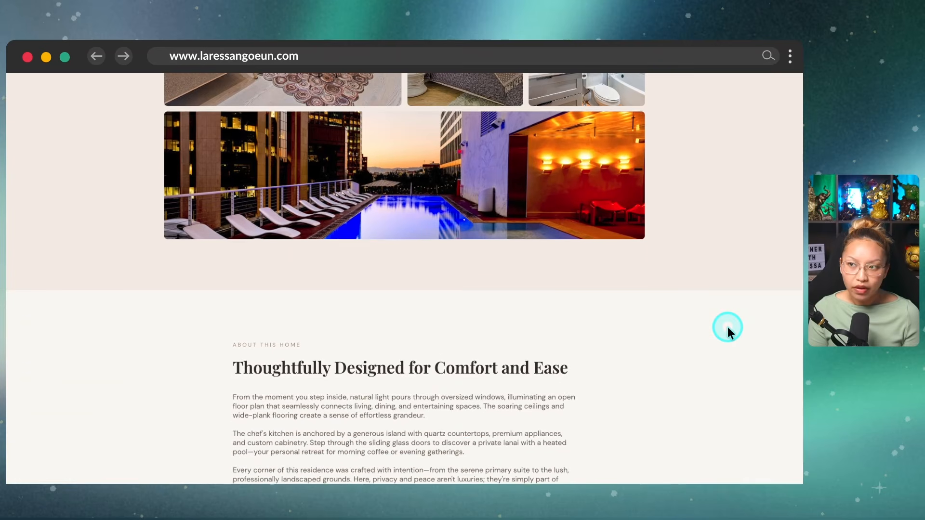
Examine the About This Home, Key Features, Community Living and Location sections in the preview.
scroll(728, 328, down, 3)
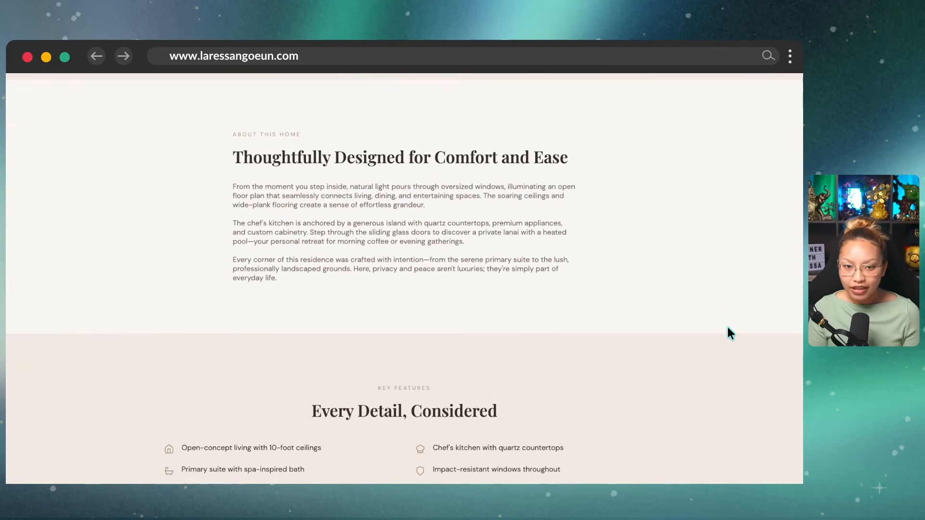
click(728, 328)
scroll(728, 328, down, 8)
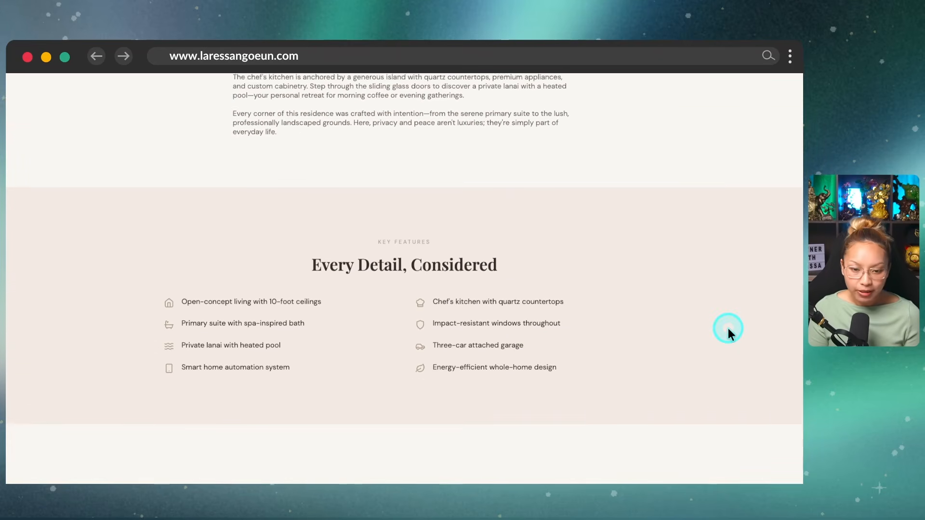
scroll(728, 328, down, 5)
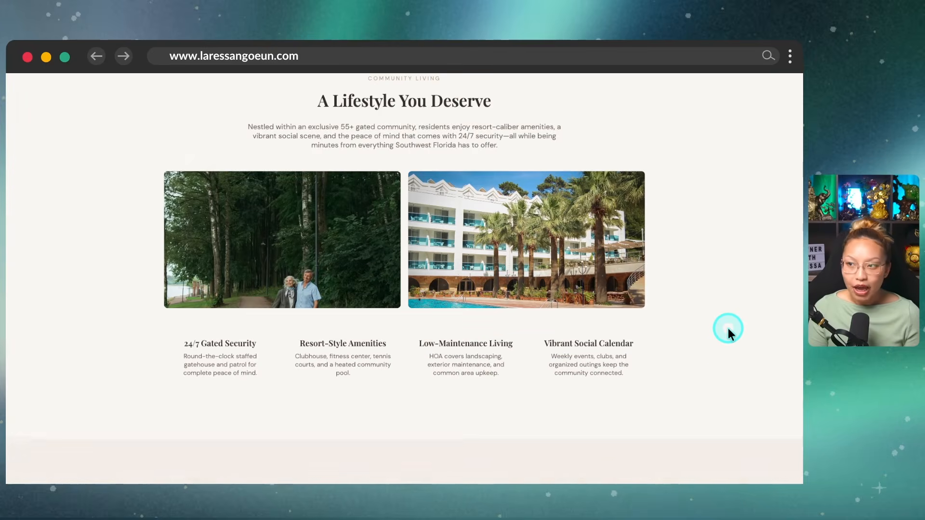
scroll(731, 334, down, 2)
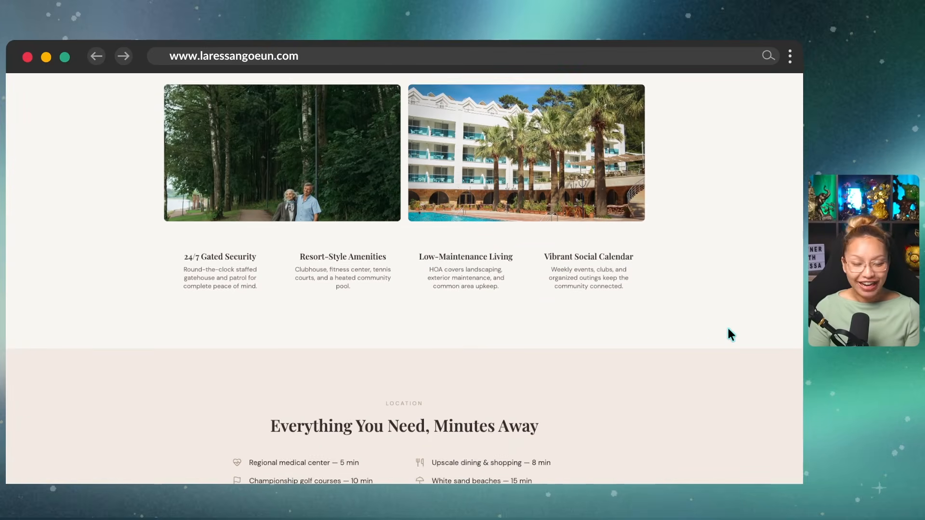
scroll(729, 330, down, 1)
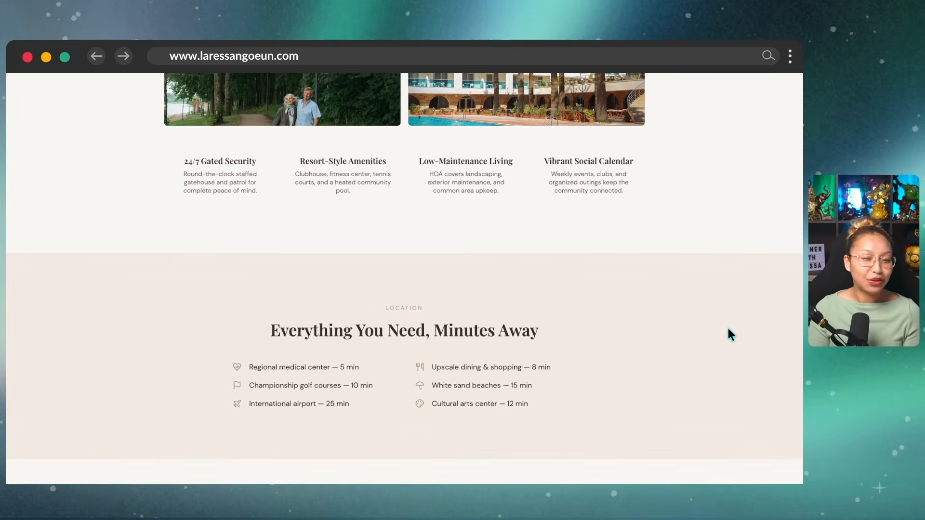
scroll(729, 328, down, 3)
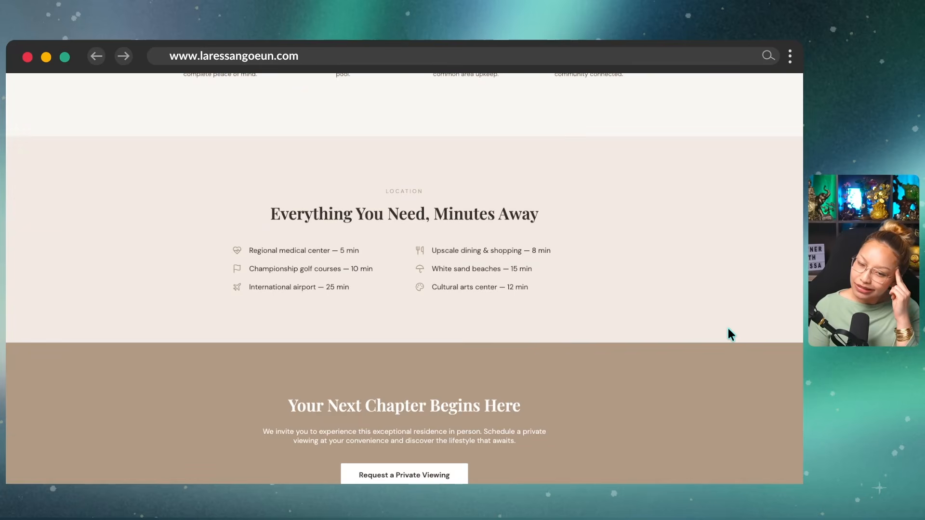
Test the Request a Private Viewing link in the preview and exit back to the editor.
click(729, 330)
scroll(729, 328, down, 4)
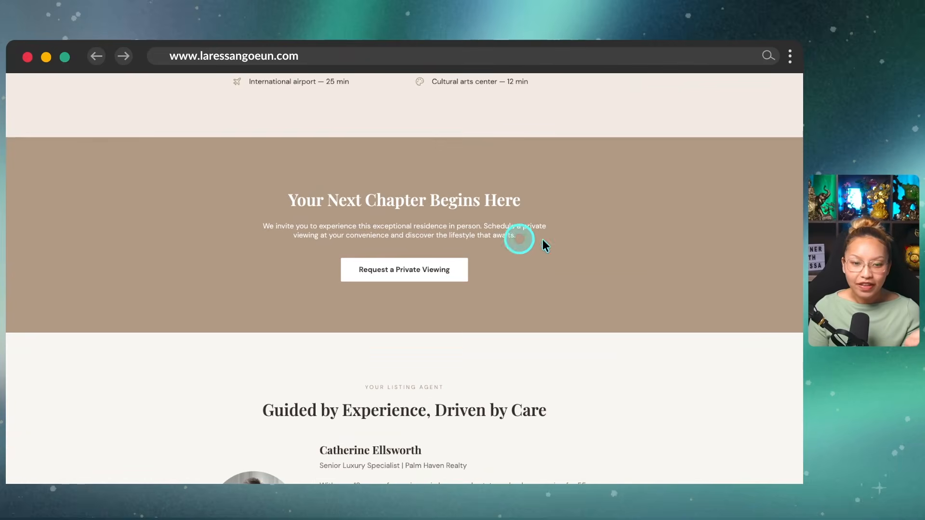
click(431, 274)
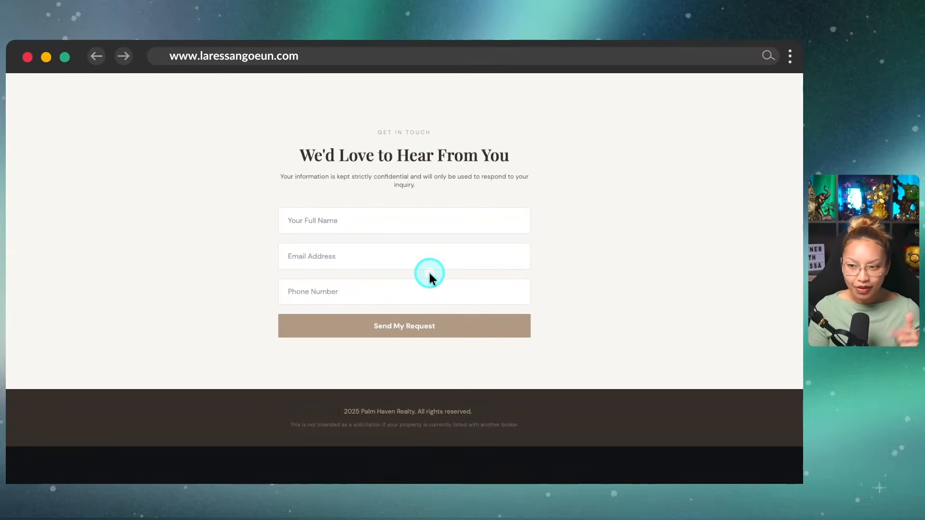
key(Escape)
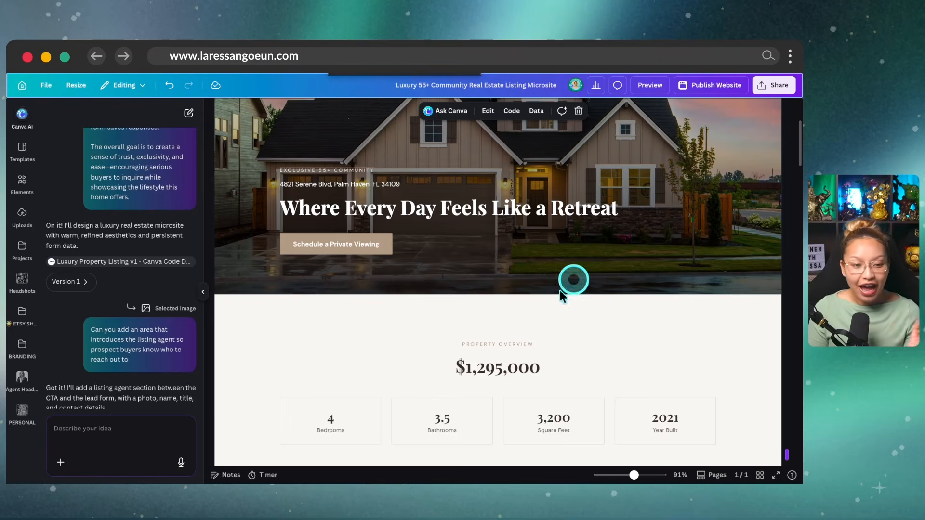
Examine the Your Listing Agent section and the Get in Touch form in the microsite editor.
scroll(163, 315, down, 2)
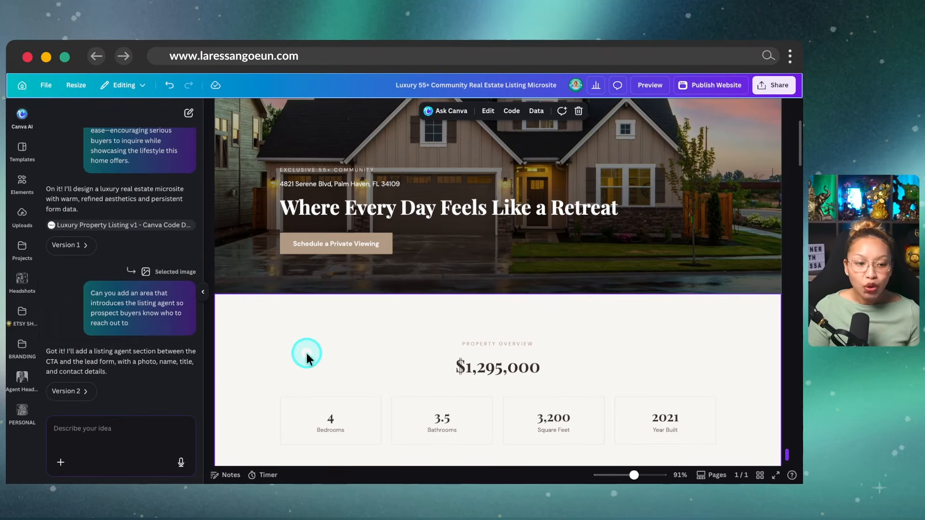
scroll(307, 353, down, 2)
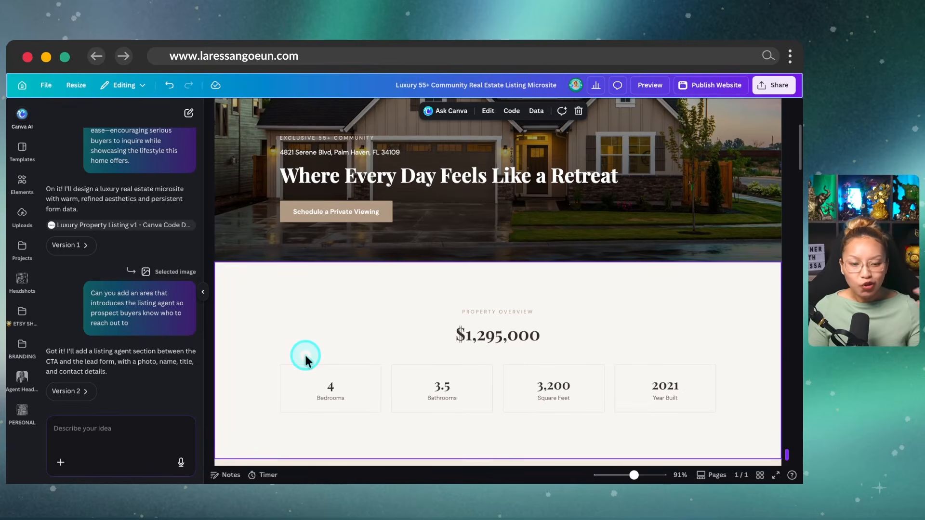
scroll(305, 355, down, 5)
scroll(305, 355, down, 15)
scroll(305, 355, down, 15)
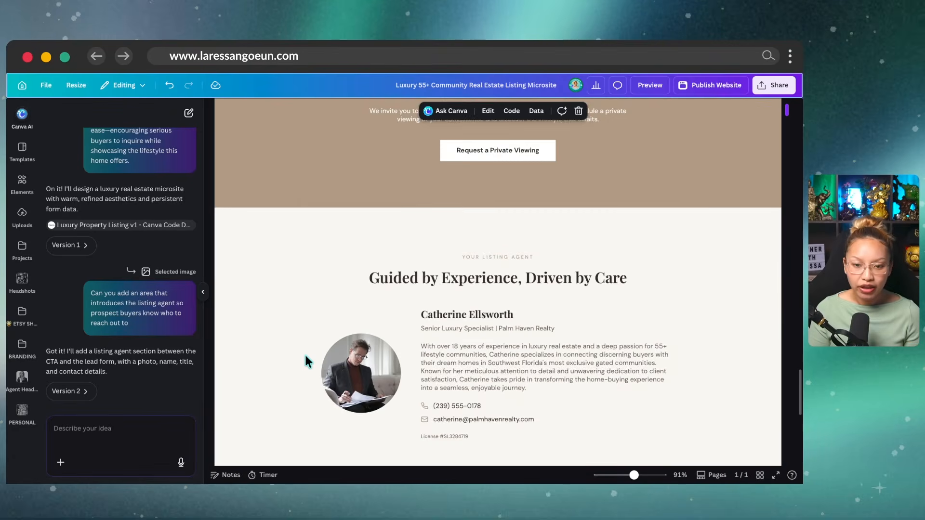
click(306, 356)
click(549, 271)
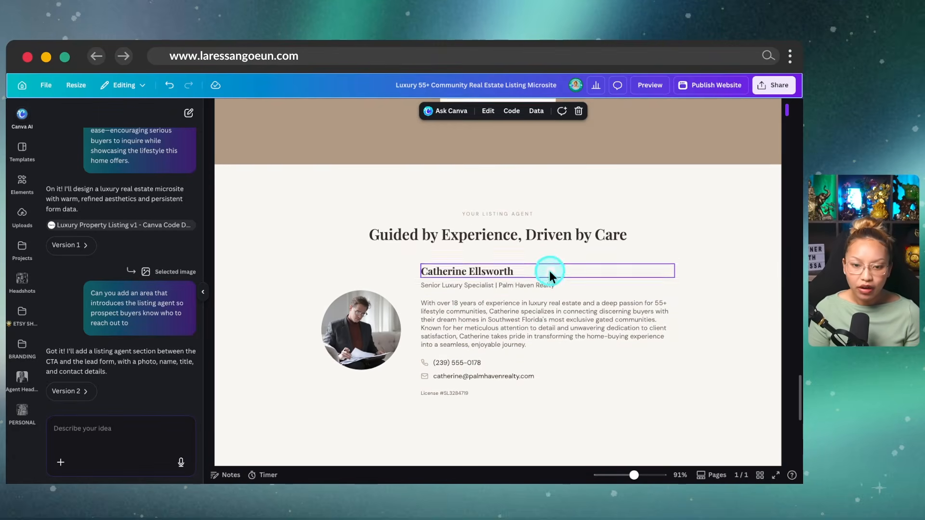
scroll(418, 330, down, 5)
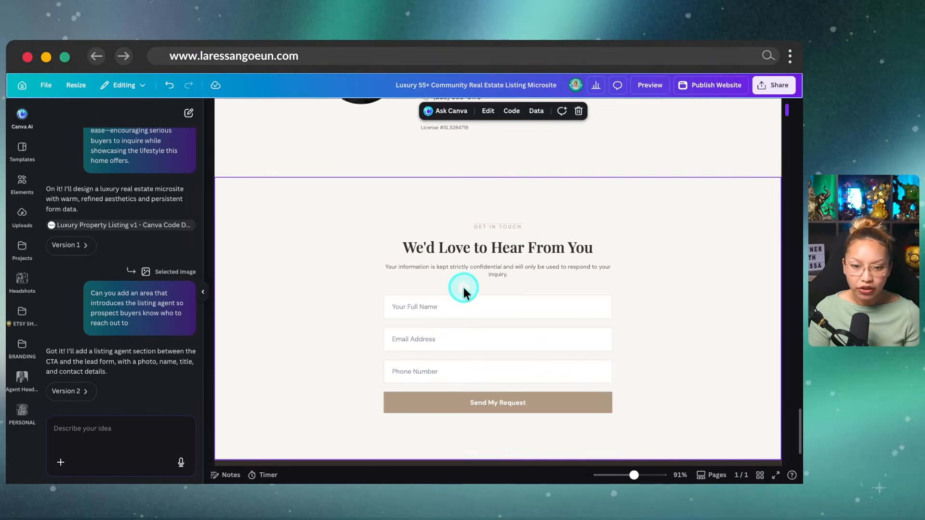
scroll(643, 256, up, 5)
click(571, 323)
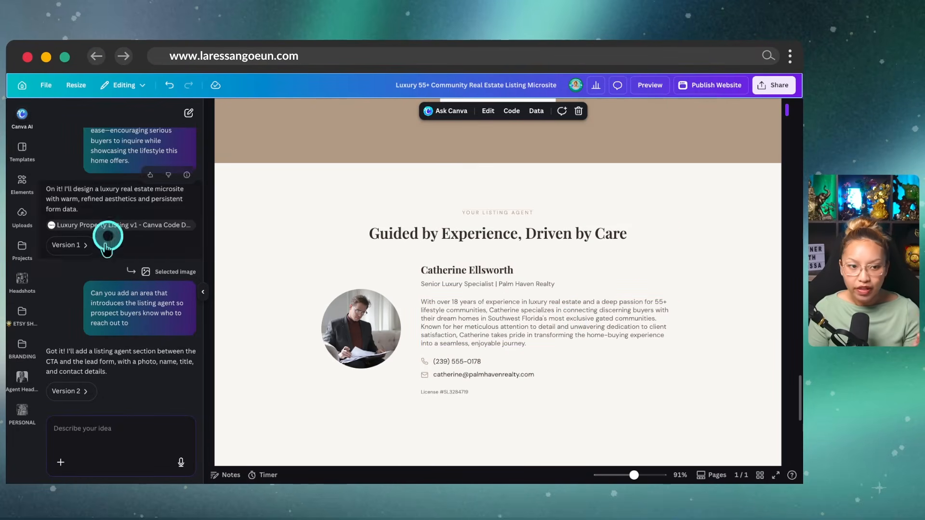
Return to the microsite's hero section and review the Canva AI chat from the original prompt to the listing agent request.
scroll(114, 236, up, 3)
scroll(247, 260, up, 10)
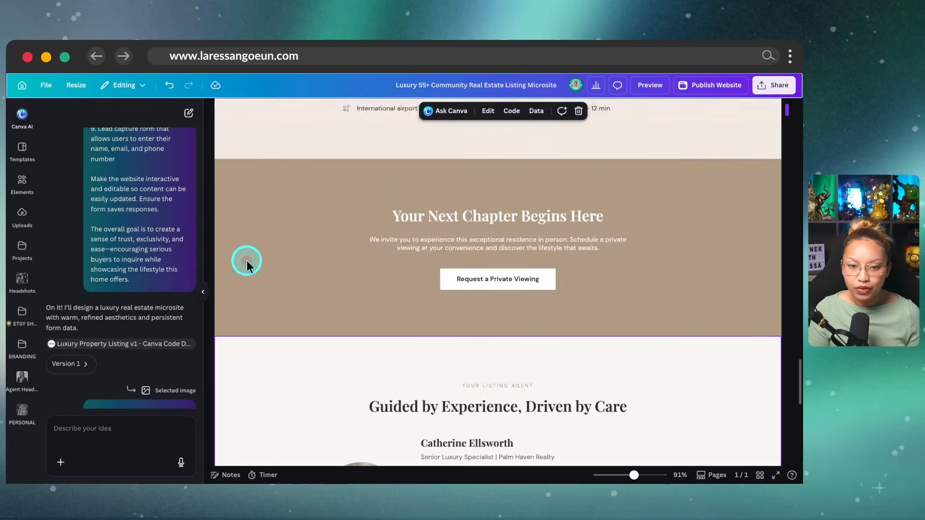
scroll(247, 261, up, 10)
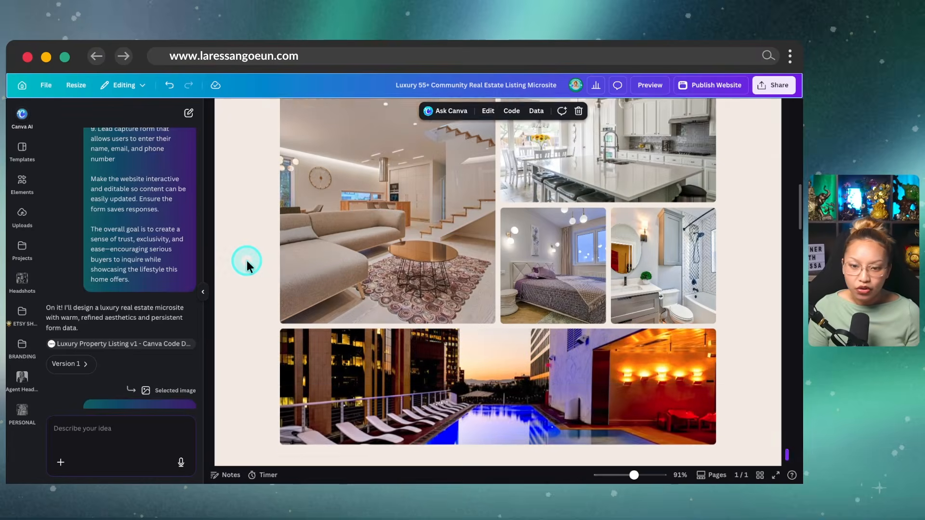
scroll(247, 261, up, 8)
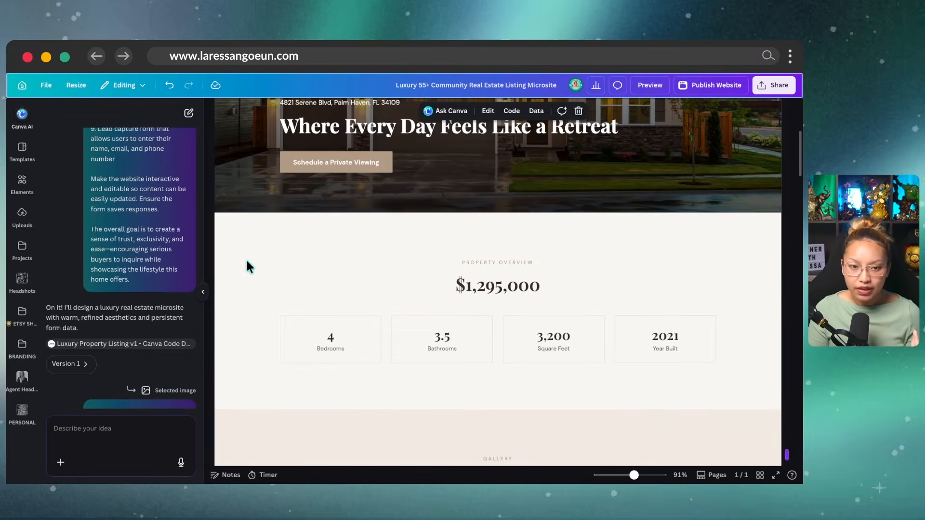
click(246, 261)
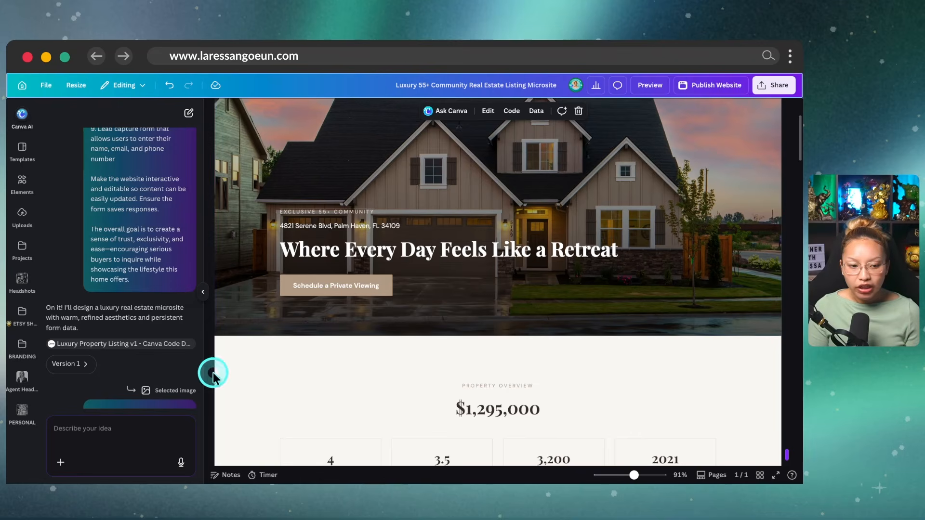
scroll(137, 344, down, 2)
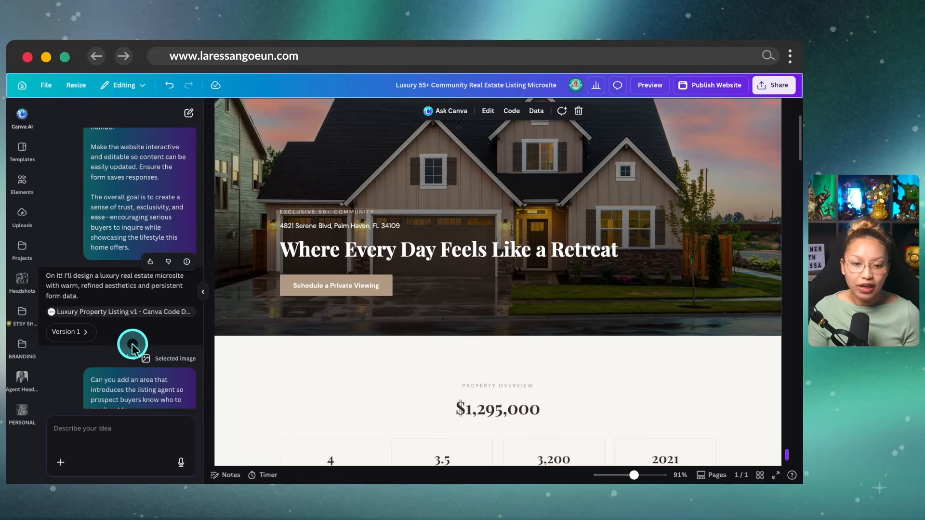
scroll(149, 341, down, 2)
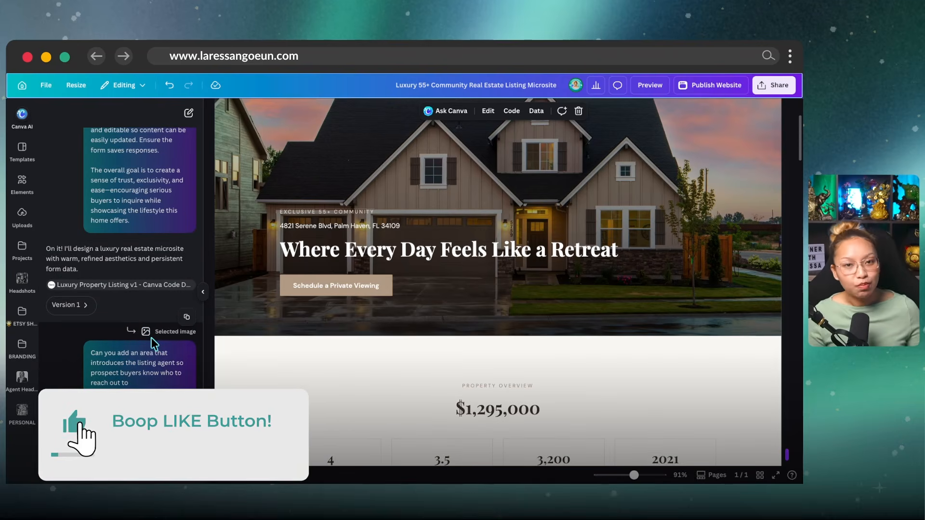
scroll(151, 340, down, 3)
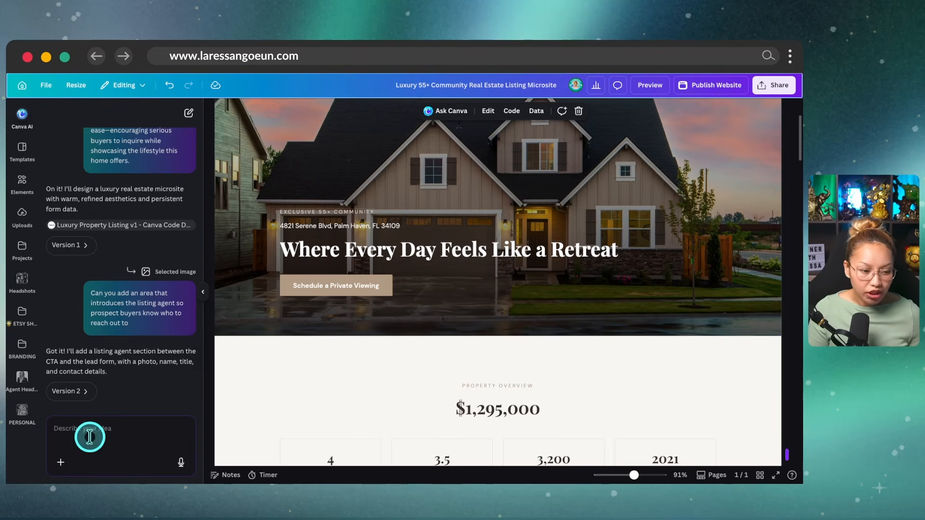
Check the Canva uploads available as attachments for the AI prompt and close the picker without choosing one.
click(61, 464)
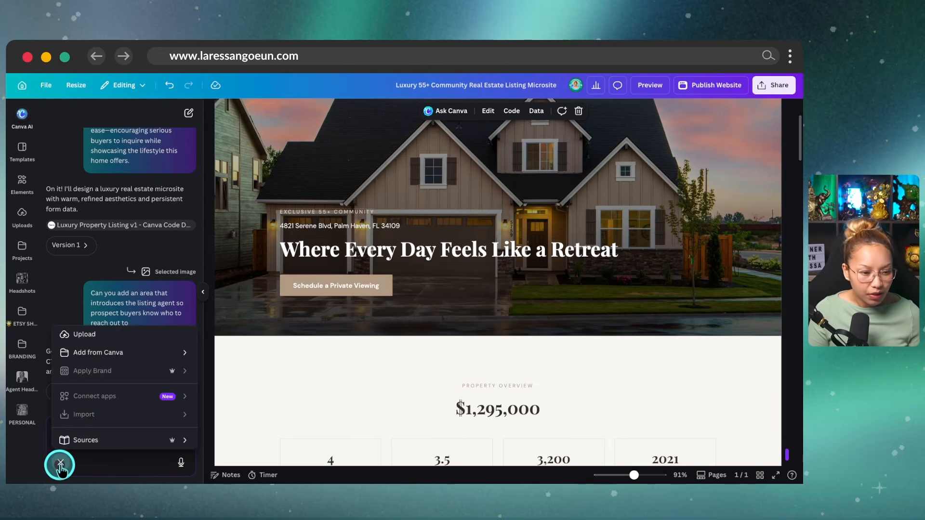
click(186, 354)
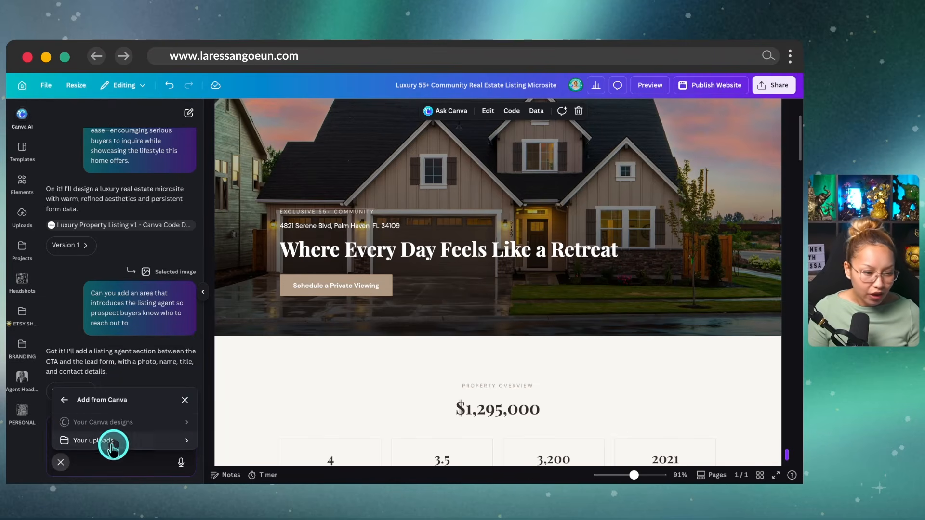
click(176, 441)
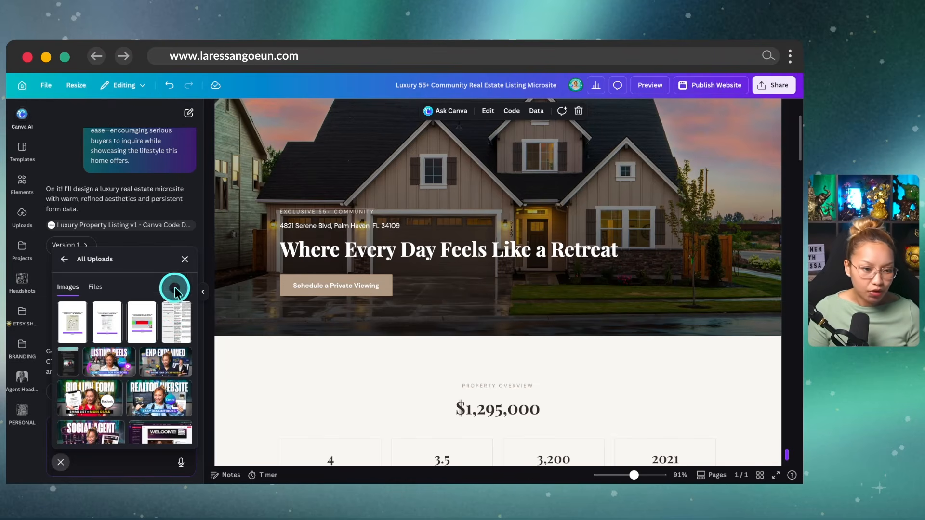
click(188, 261)
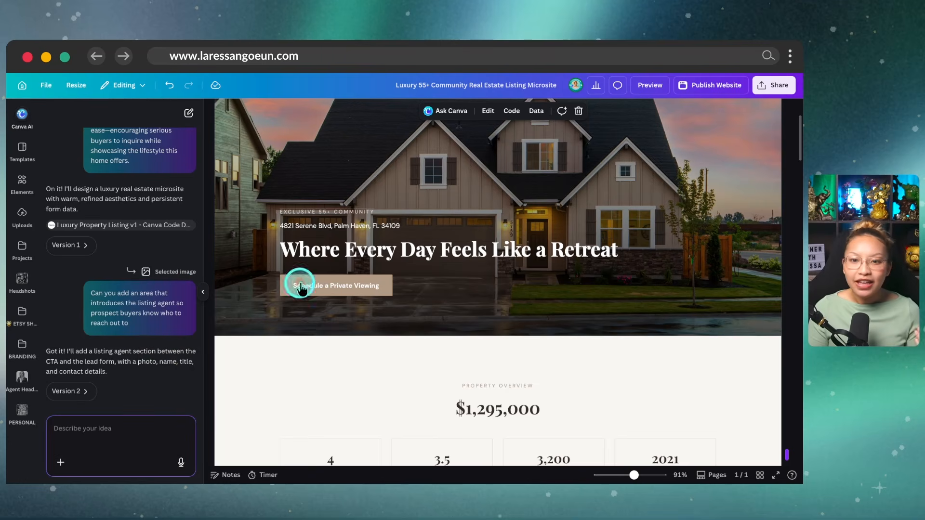
Replace the hero section's background photo with the uploaded photo of the white stucco house with palm trees.
click(22, 221)
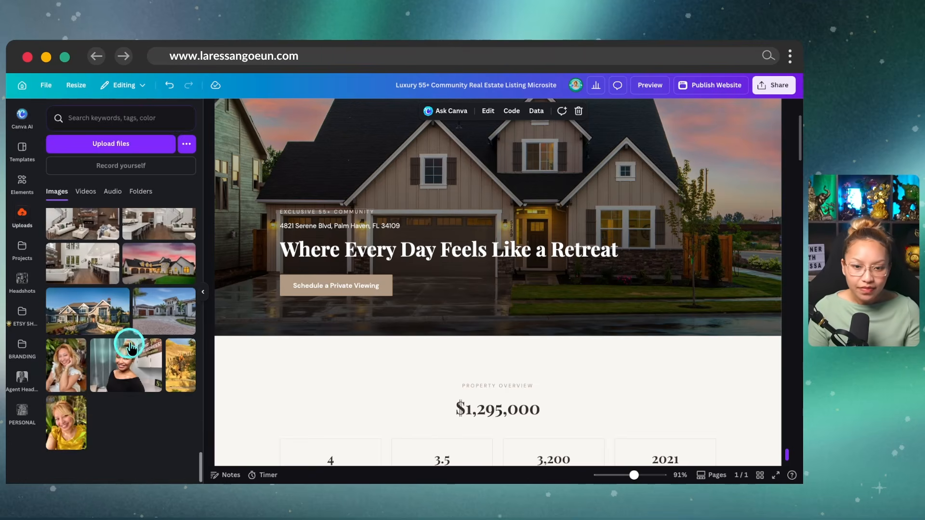
scroll(519, 327, up, 3)
scroll(176, 299, up, 2)
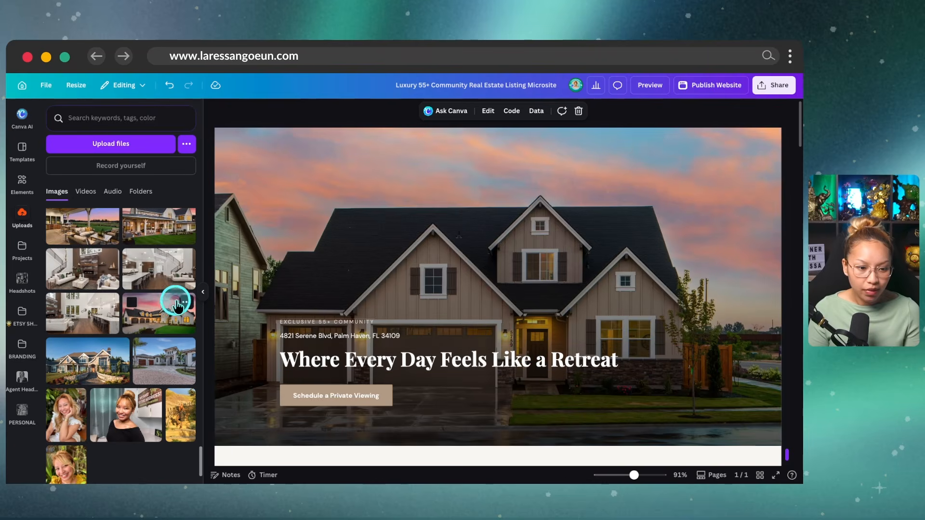
drag(166, 356, 564, 267)
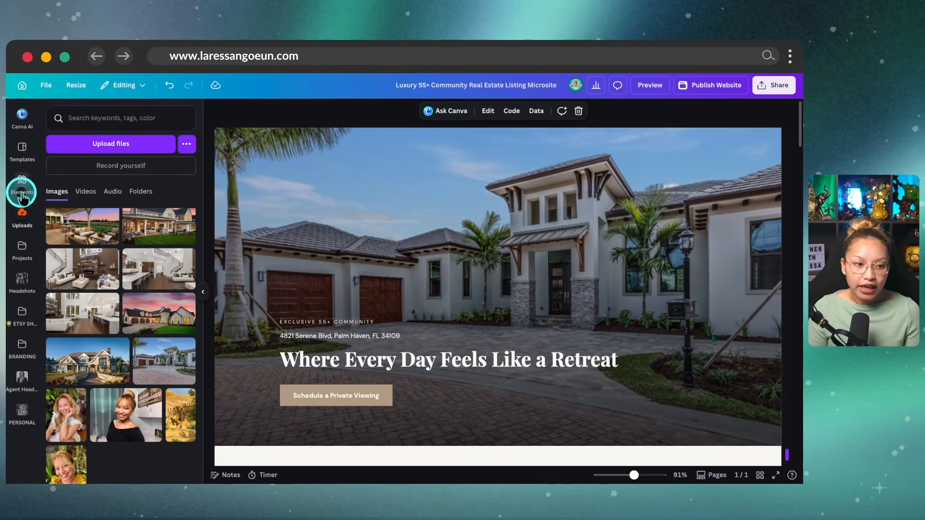
Look through the Canva projects and uploaded images and examine the microsite's property overview, gallery, About This Home and Key Features sections.
click(23, 251)
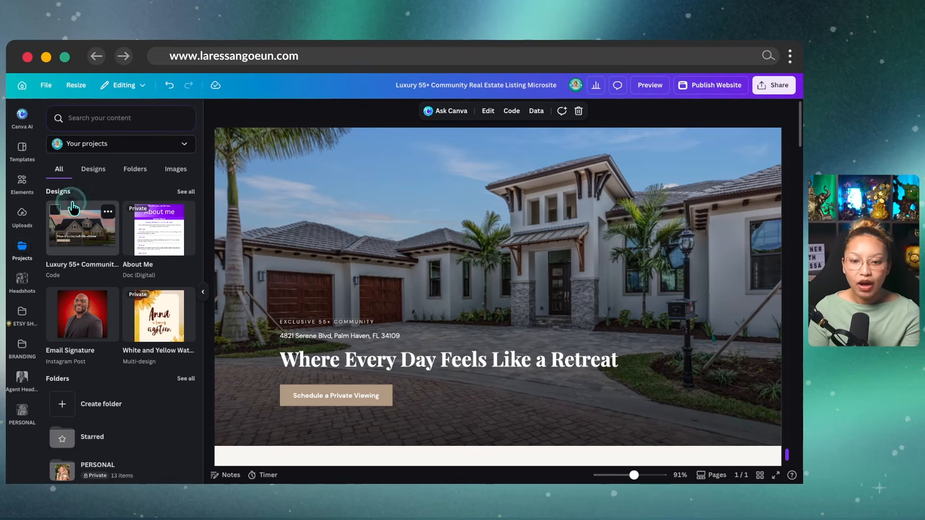
scroll(296, 320, down, 5)
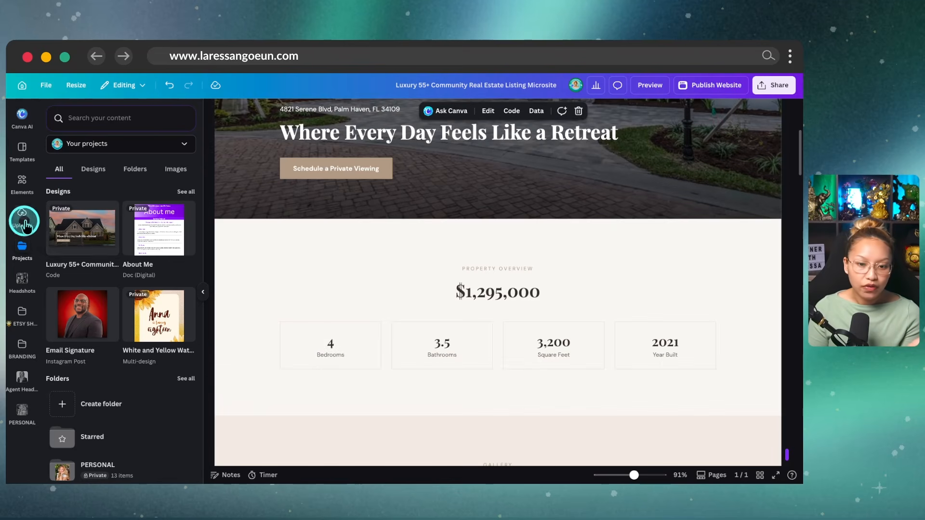
click(25, 225)
scroll(358, 317, down, 5)
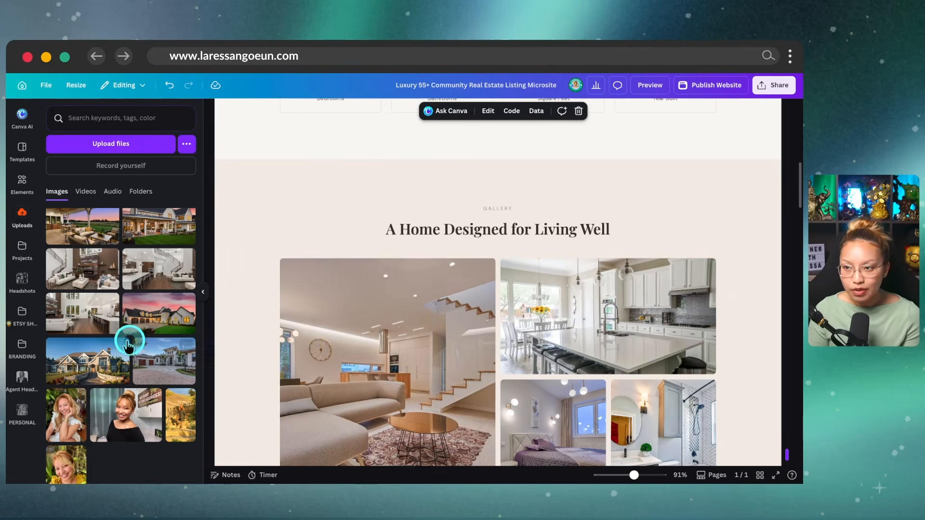
scroll(139, 337, down, 2)
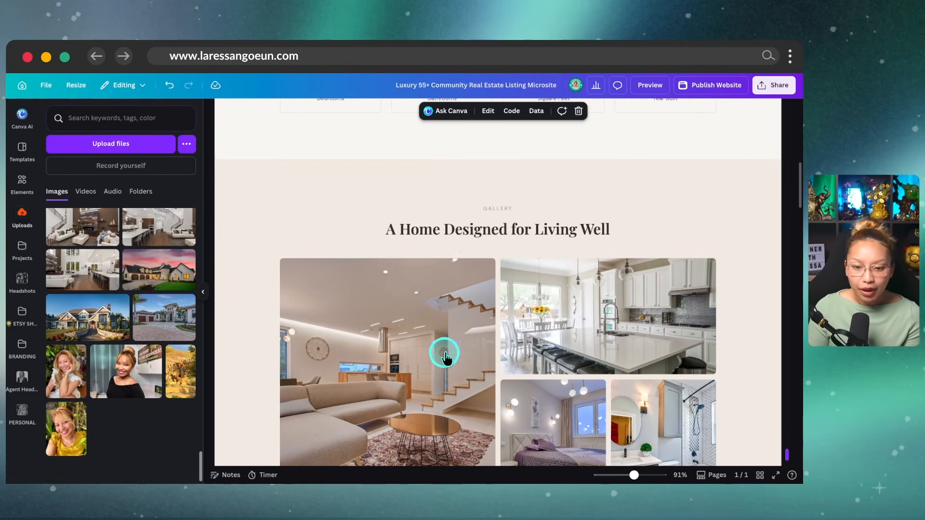
scroll(443, 354, down, 3)
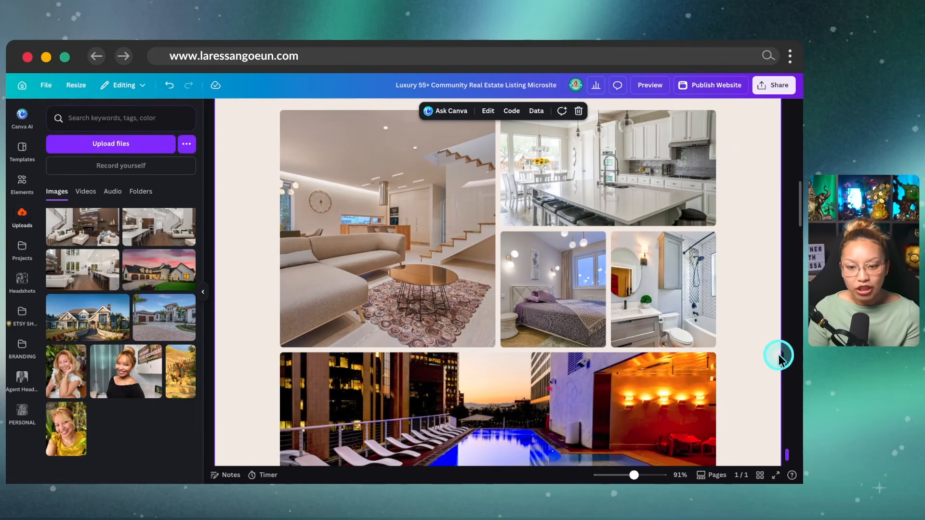
scroll(771, 359, down, 2)
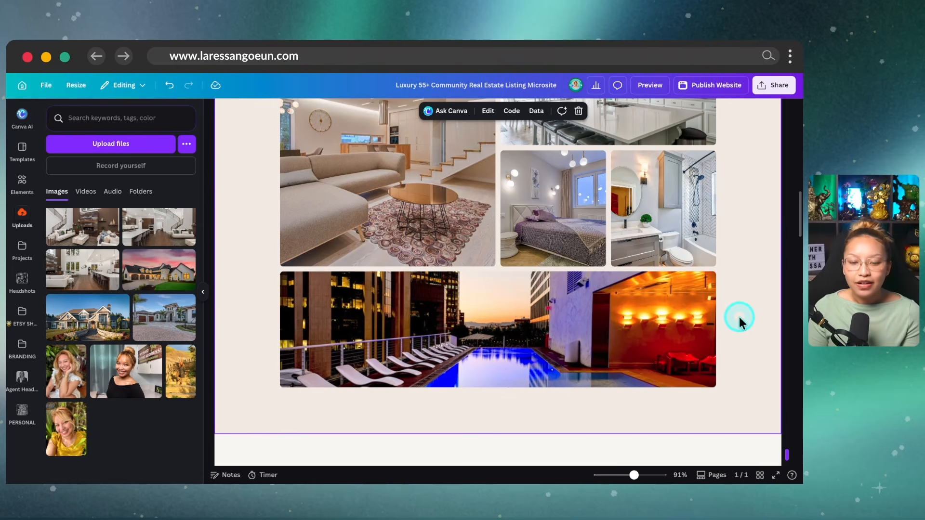
scroll(728, 333, down, 4)
scroll(721, 360, down, 3)
scroll(716, 354, down, 1)
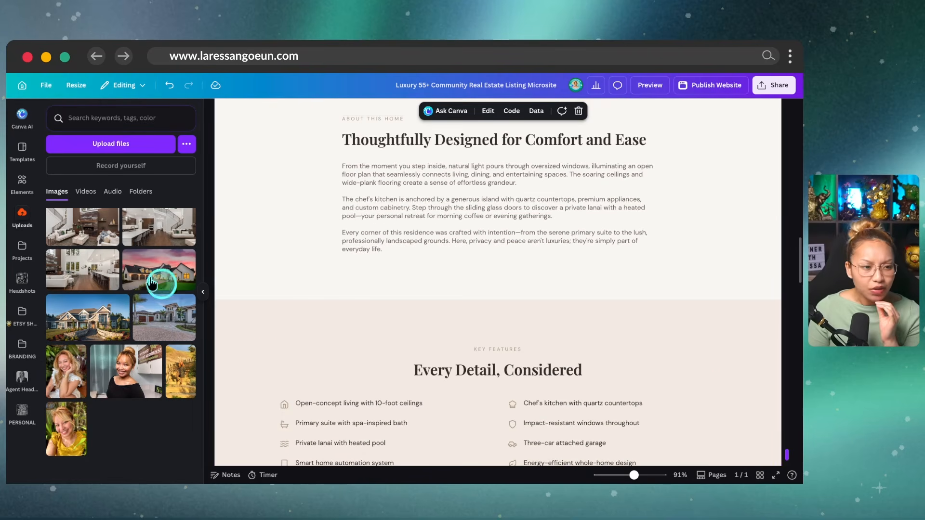
Check the attachment options for the Canva AI prompt and close them without adding anything.
click(22, 116)
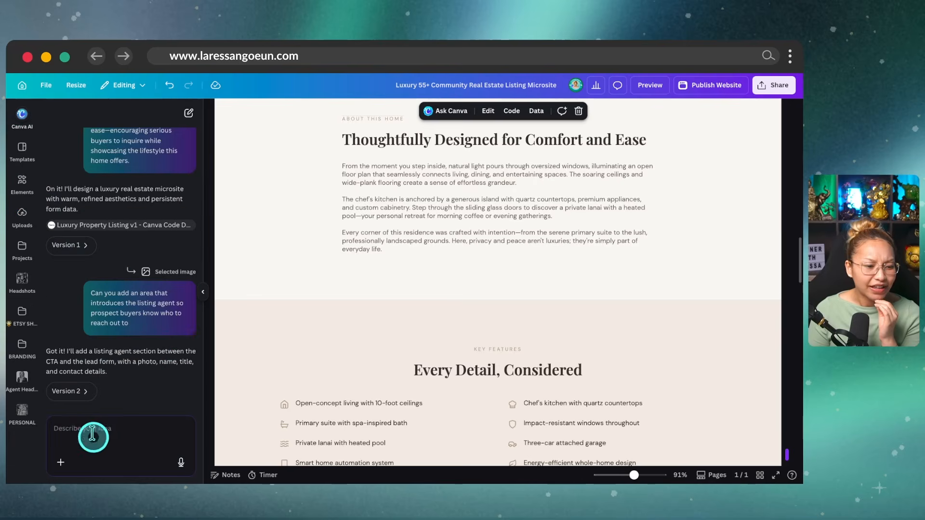
click(56, 464)
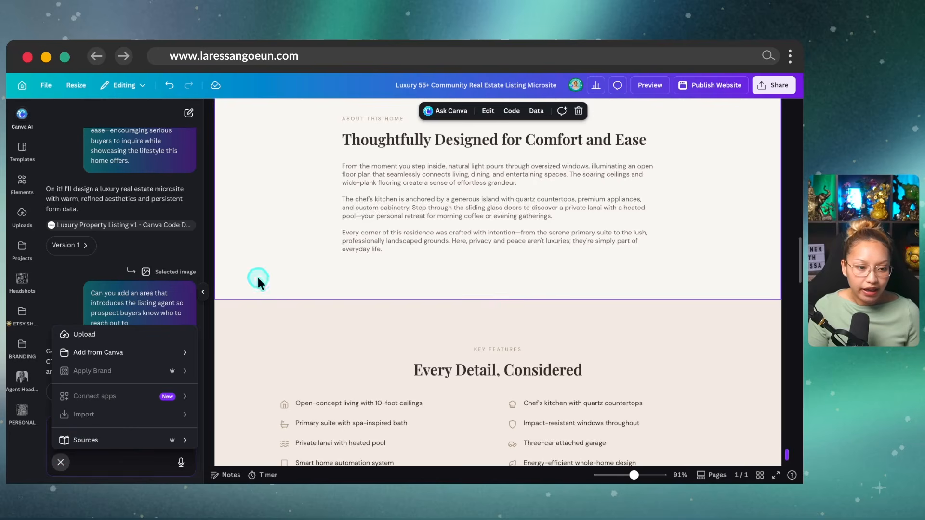
click(151, 305)
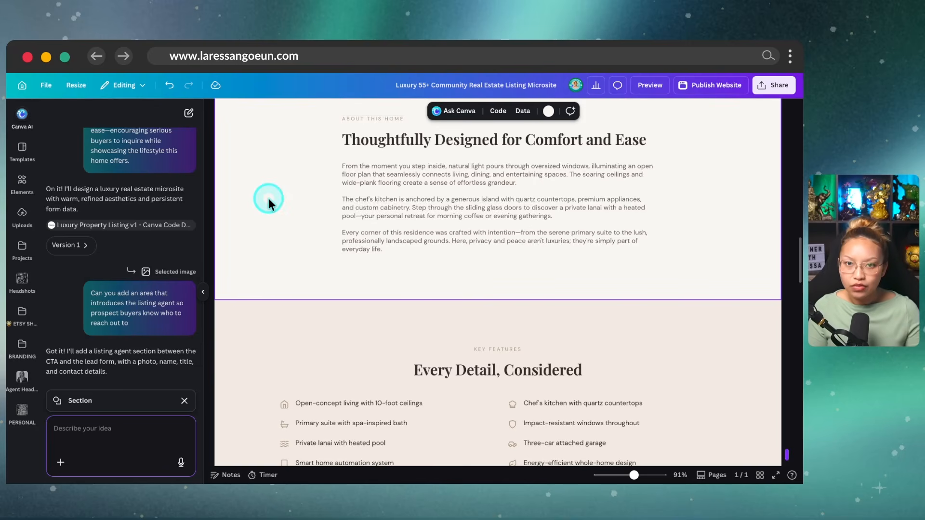
Select the listing agent's name, title and bio text in turn to check that each is editable.
scroll(403, 340, down, 1)
scroll(404, 339, down, 20)
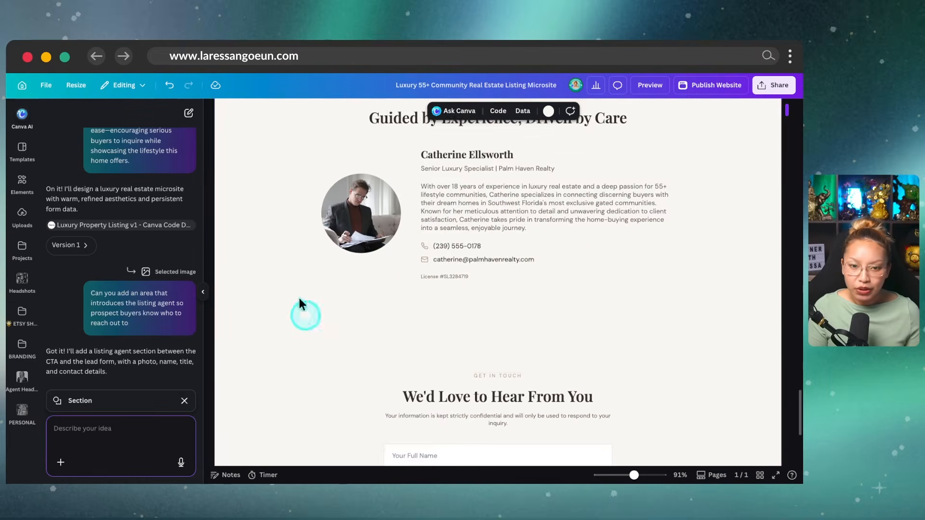
scroll(378, 368, up, 1)
click(480, 171)
click(479, 186)
click(473, 209)
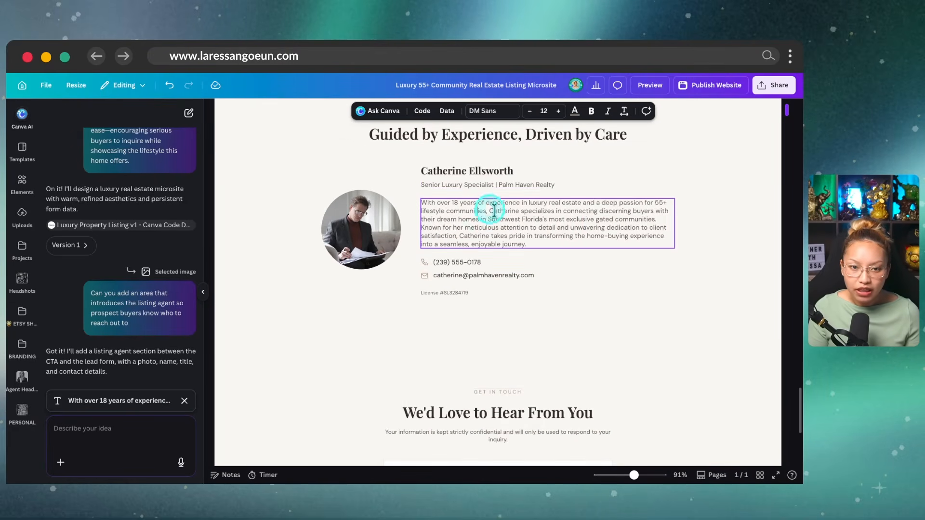
drag(536, 233, 456, 210)
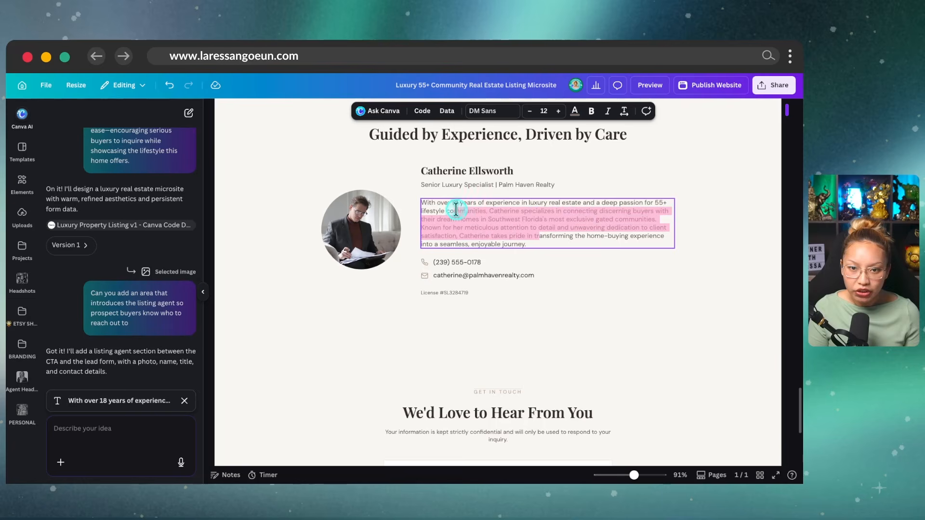
click(539, 244)
Browse the fonts available for the listing agent's bio, including the brand fonts, and close the list without choosing one.
click(496, 121)
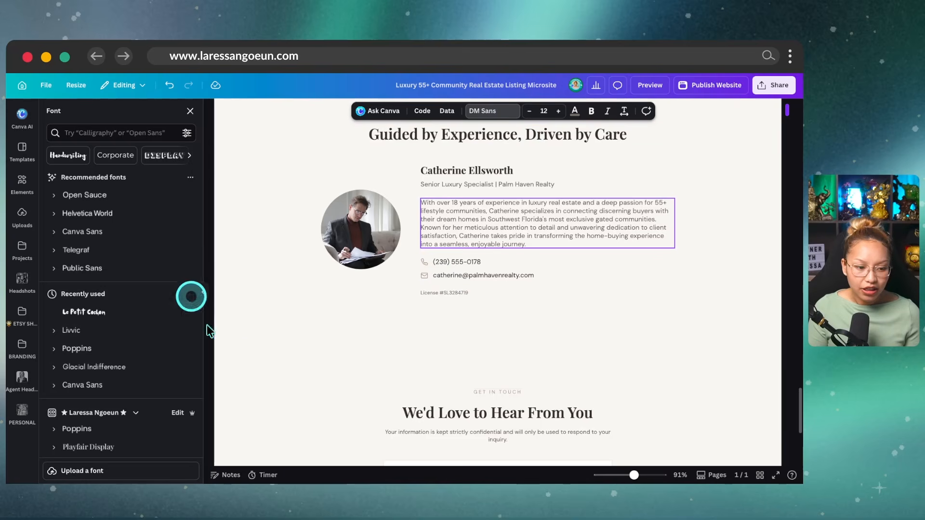
scroll(180, 357, down, 1)
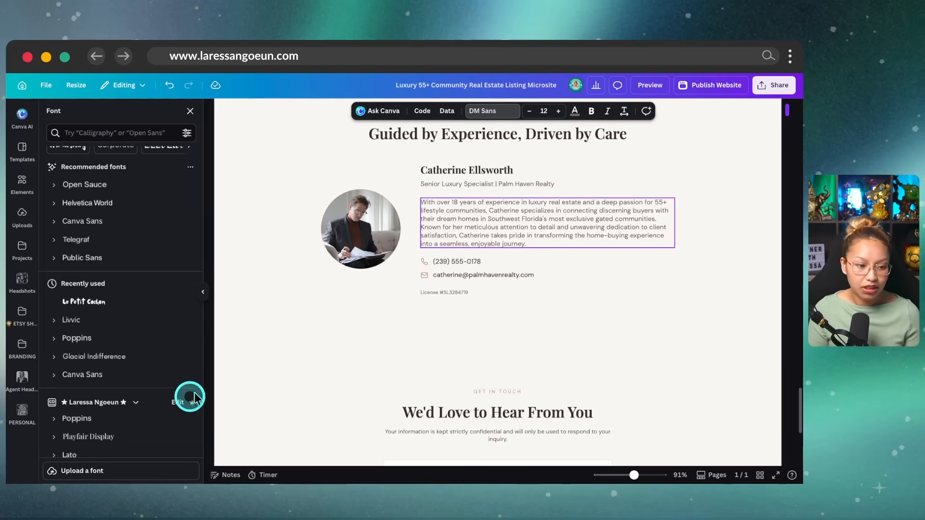
scroll(135, 383, down, 5)
key(ctrl)
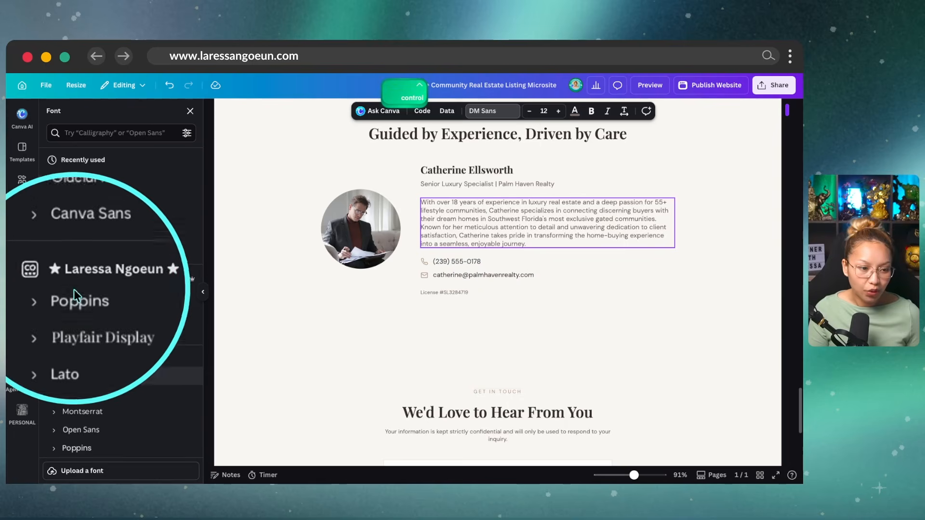
click(191, 110)
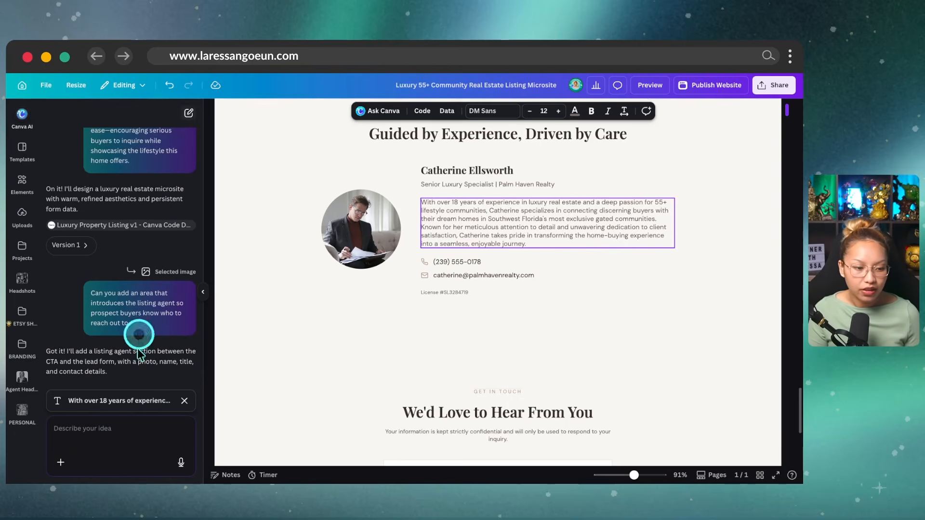
Review the Canva AI prompt's attachment options and look back through the microsite's sections up to the gallery.
click(87, 443)
click(61, 463)
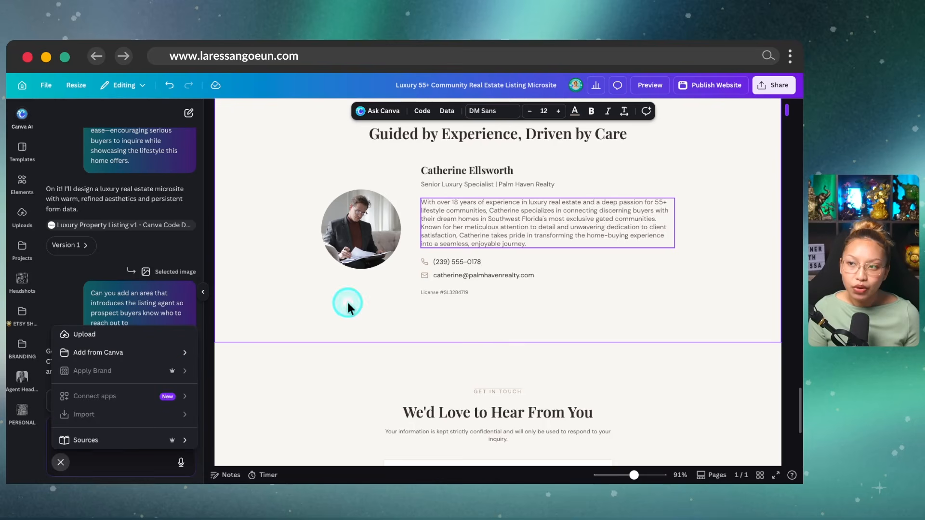
scroll(421, 346, up, 4)
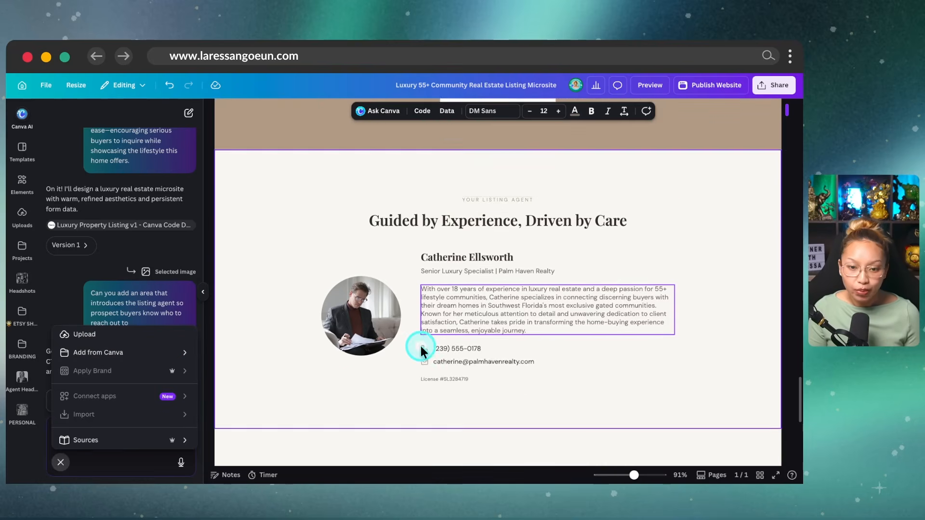
scroll(421, 346, up, 8)
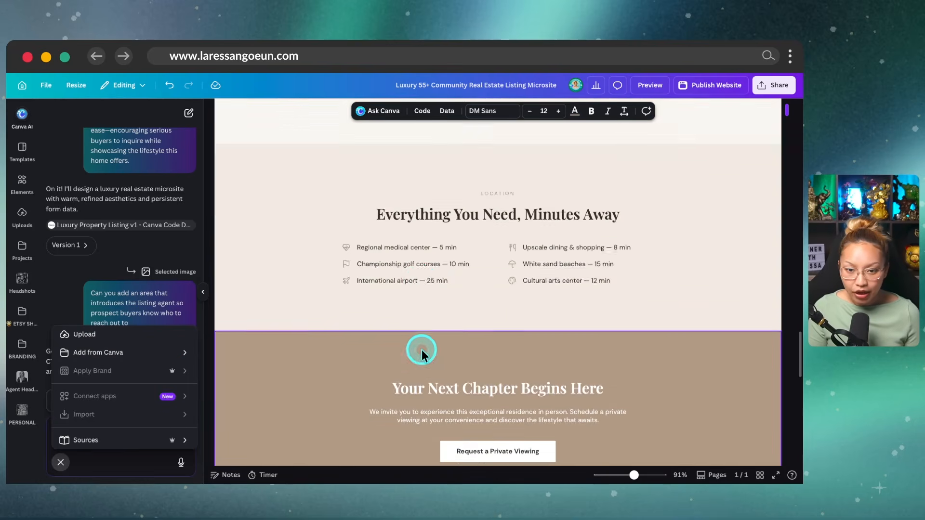
scroll(421, 351, up, 12)
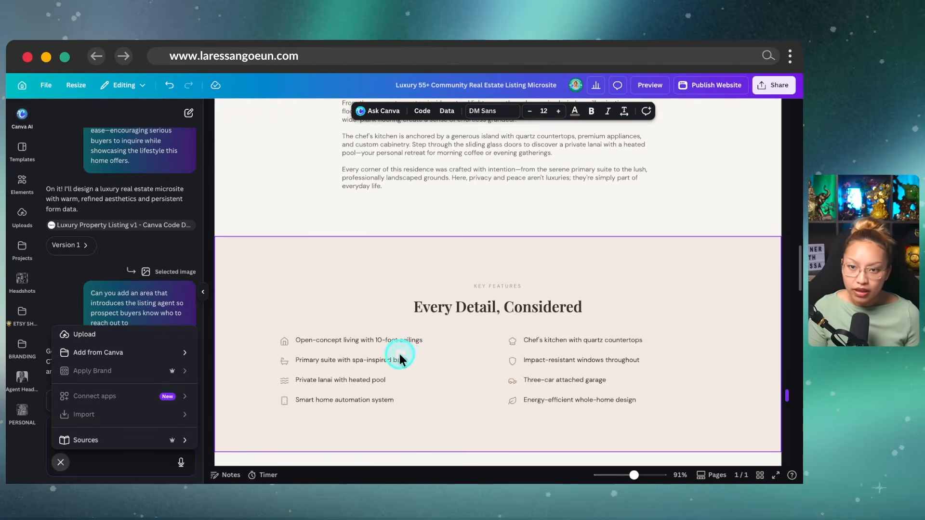
scroll(507, 275, up, 5)
scroll(734, 241, up, 6)
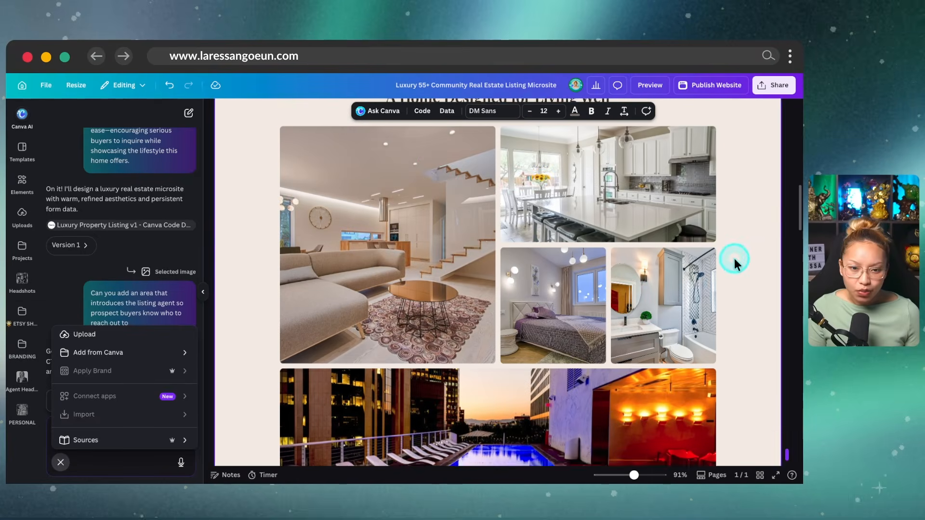
Try to select the large living room photo in the gallery for editing.
click(253, 203)
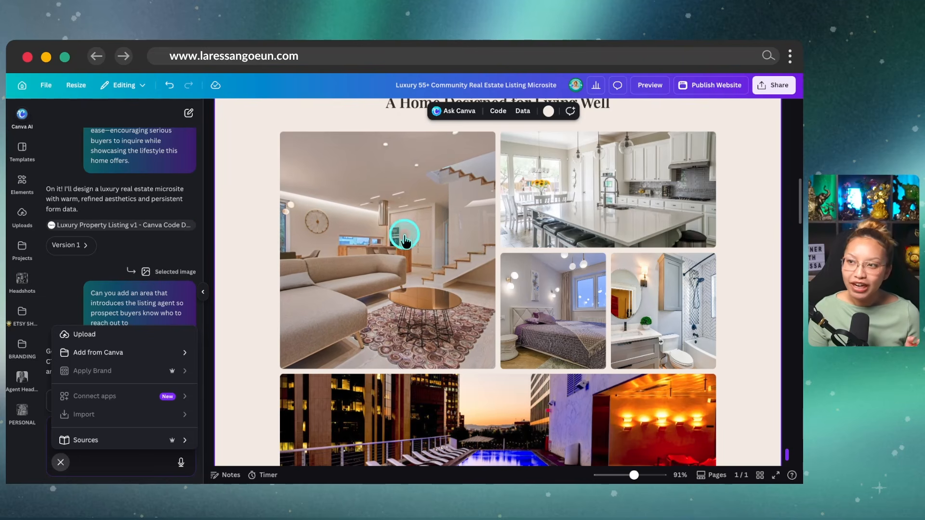
click(388, 246)
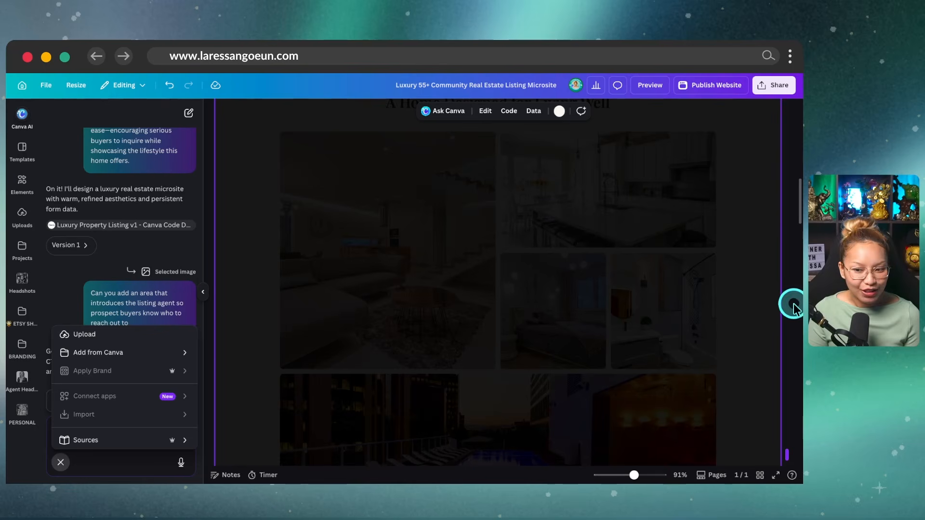
click(777, 308)
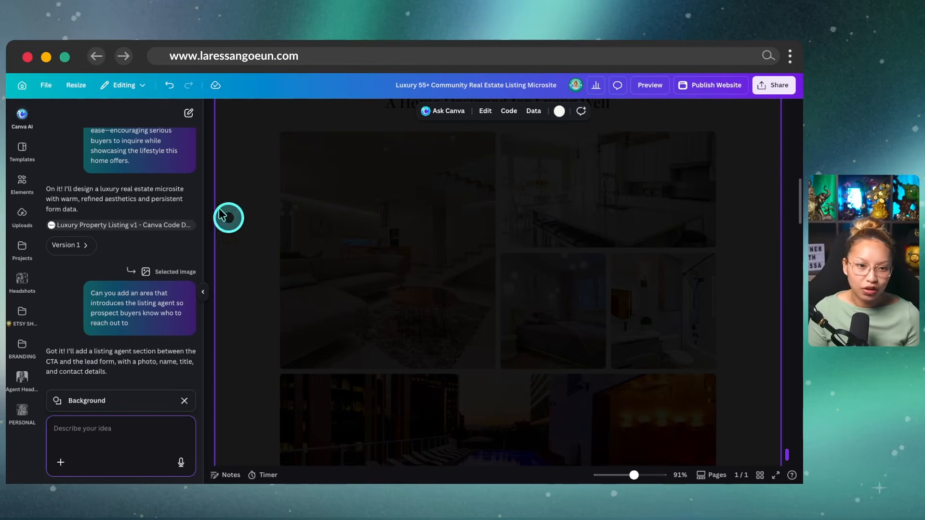
scroll(550, 272, up, 3)
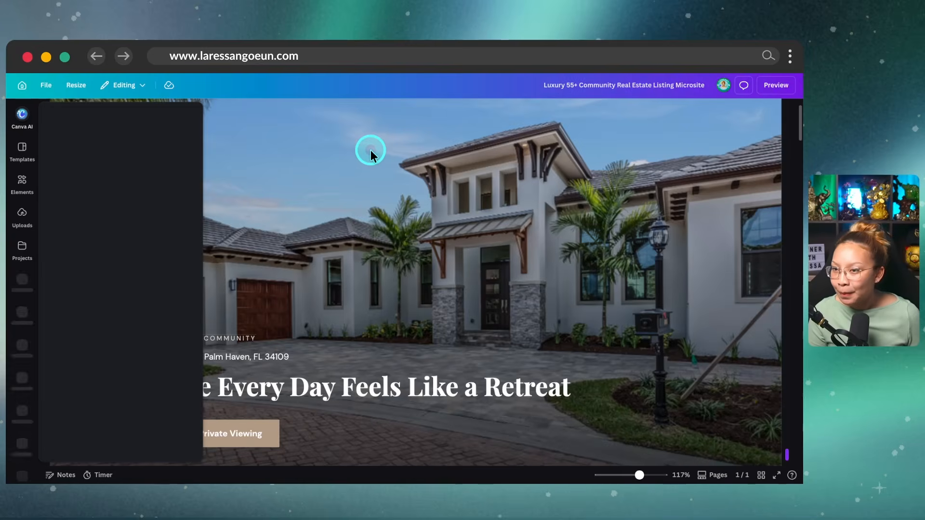
Replace the gallery's large living room, kitchen and bedroom photos with uploaded photos of a high-ceilinged living room, a kitchen with staircase and a fireplace lounge.
scroll(452, 313, down, 10)
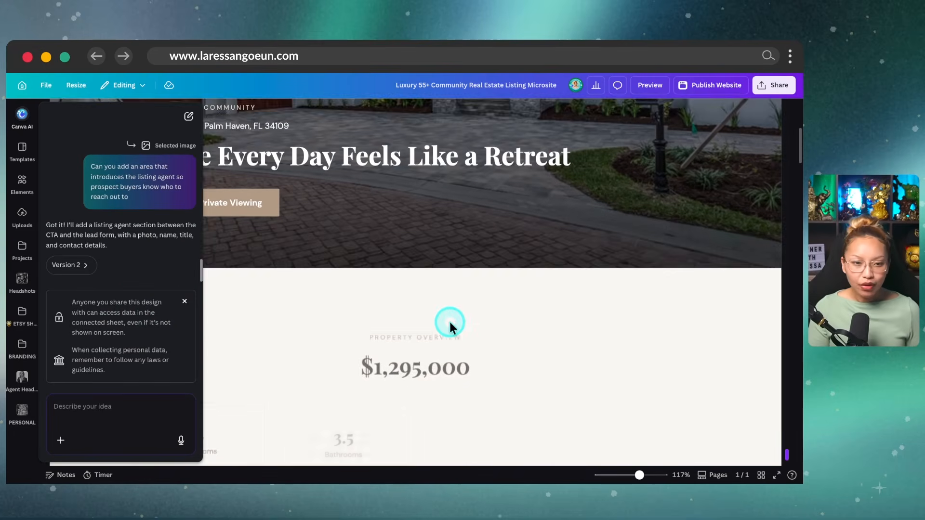
click(31, 123)
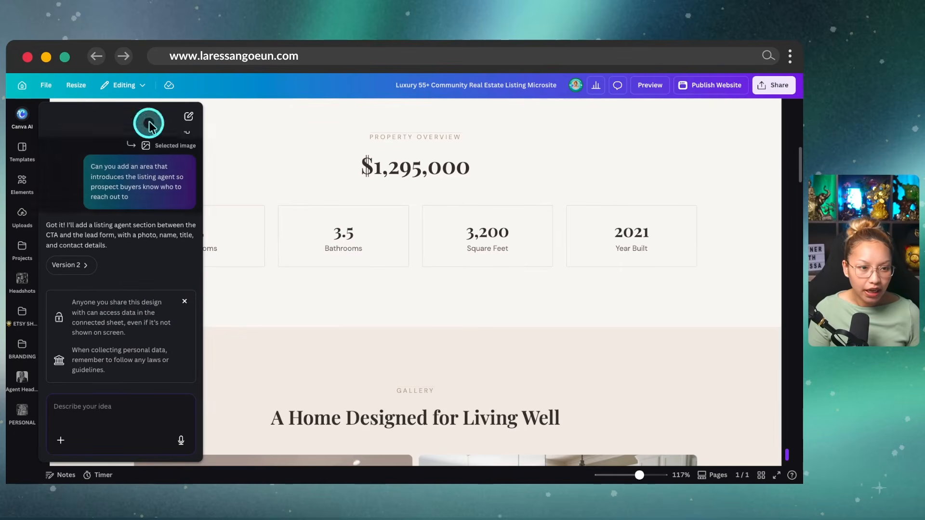
click(19, 217)
scroll(141, 330, down, 5)
scroll(141, 337, down, 10)
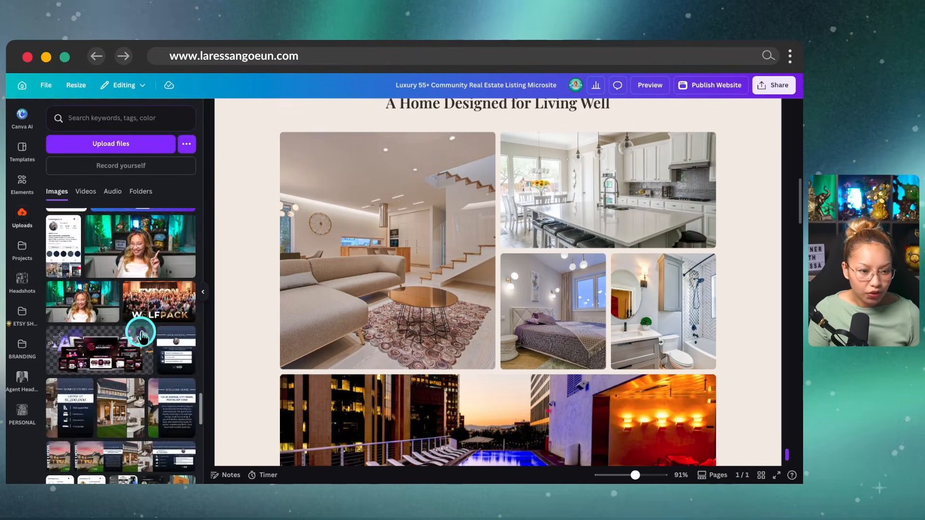
scroll(143, 334, down, 3)
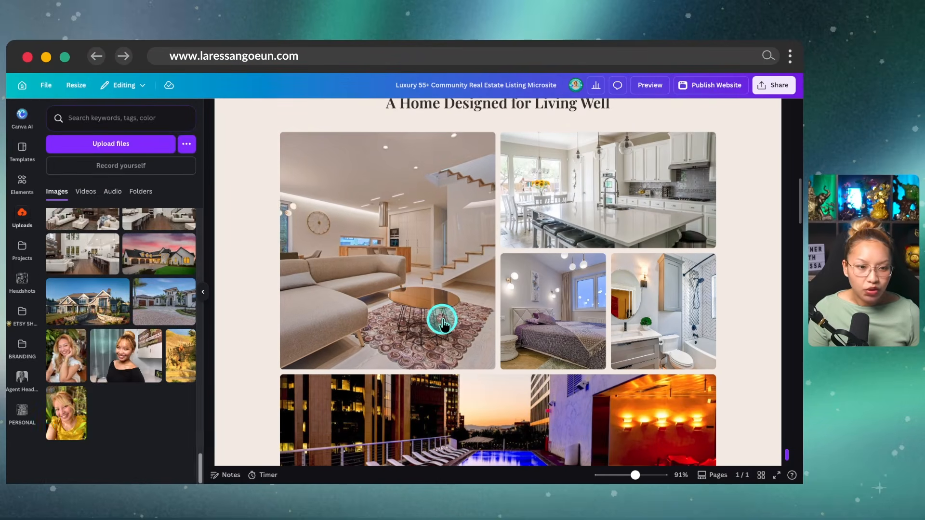
drag(103, 335, 643, 221)
drag(97, 299, 543, 318)
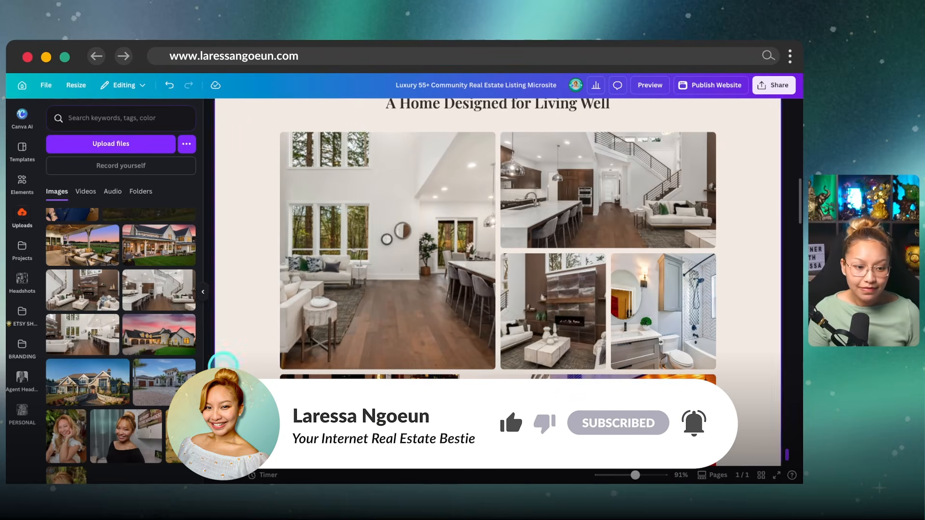
scroll(295, 366, down, 5)
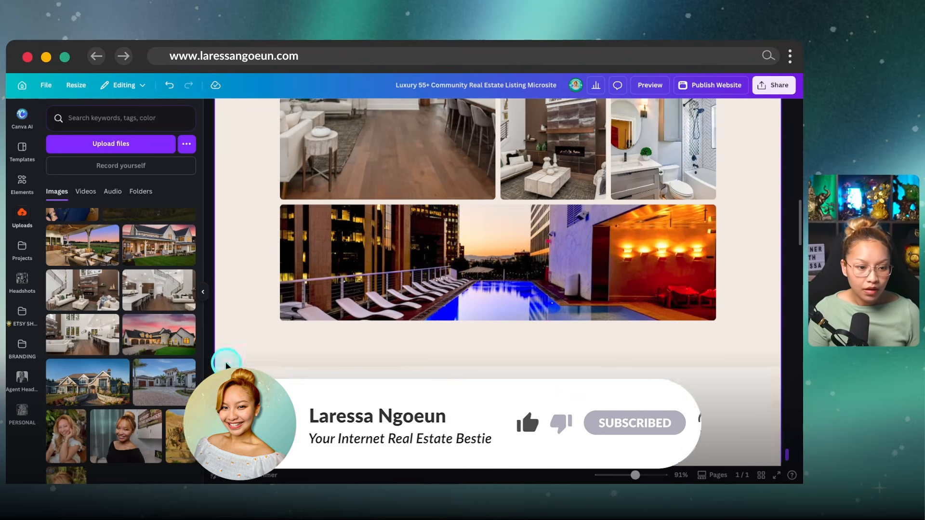
Review the microsite from the gallery through the home description and hero down to the contact form and footer.
scroll(465, 366, down, 5)
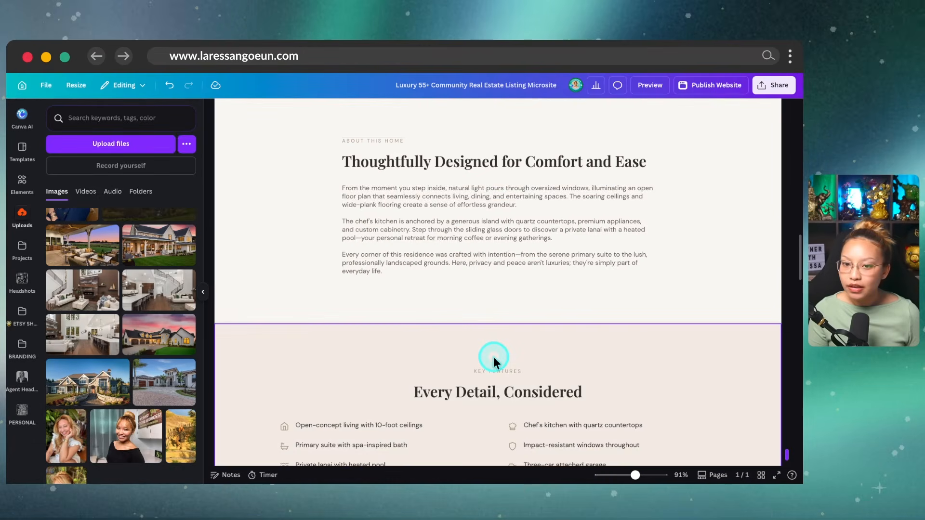
scroll(643, 354, up, 1)
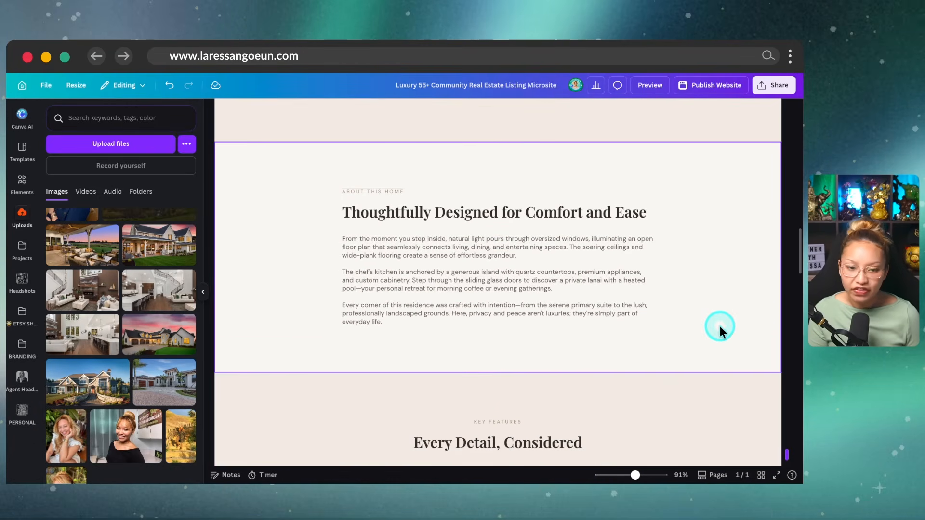
scroll(607, 313, up, 7)
scroll(607, 313, up, 1)
scroll(590, 347, up, 5)
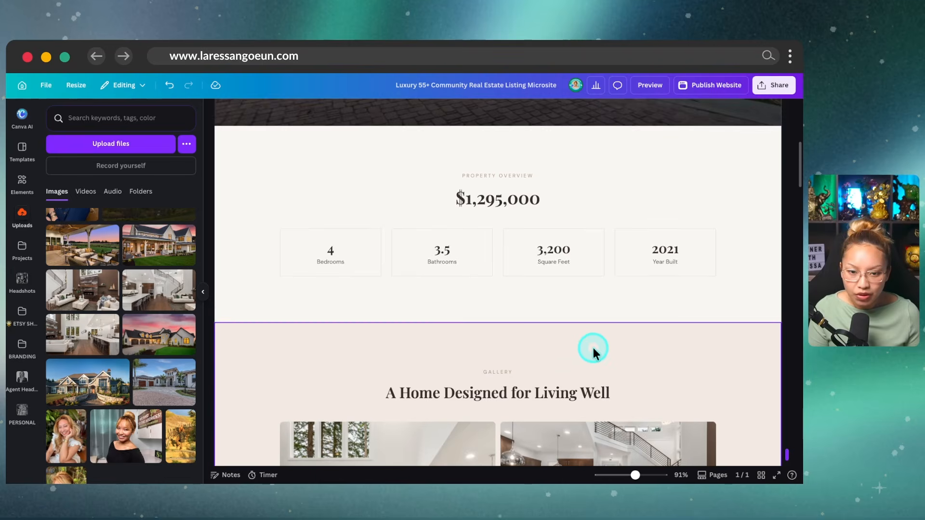
scroll(594, 348, up, 5)
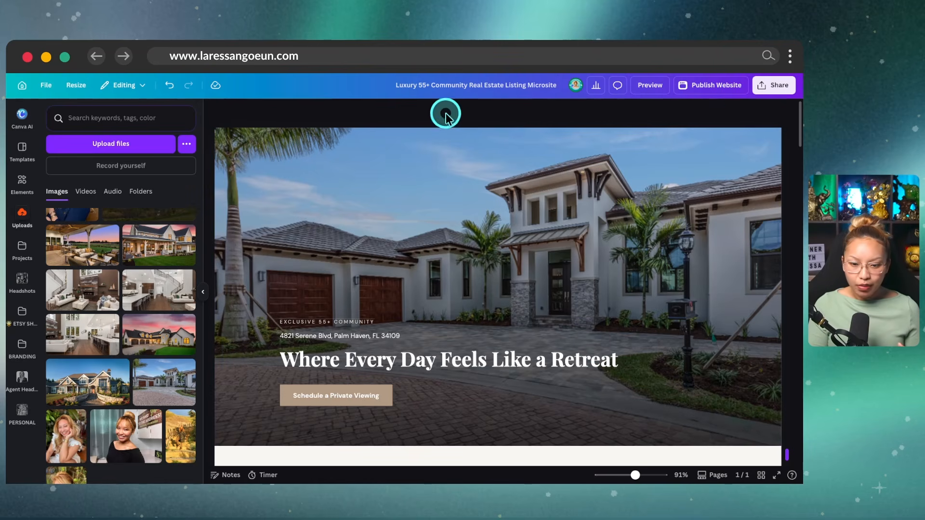
scroll(540, 422, down, 1)
scroll(537, 420, down, 20)
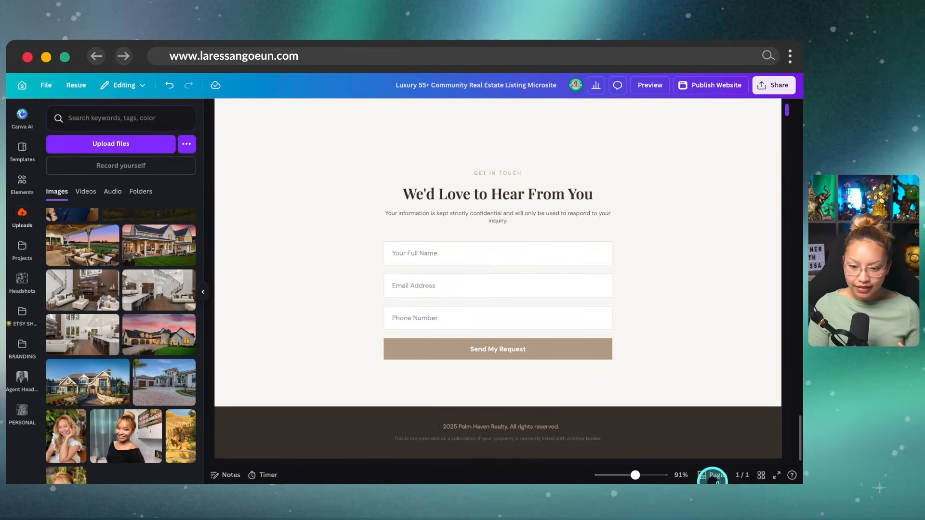
Show the page thumbnails and examine the listing agent section, contact form and footer at the microsite's end.
click(716, 477)
click(352, 383)
click(358, 384)
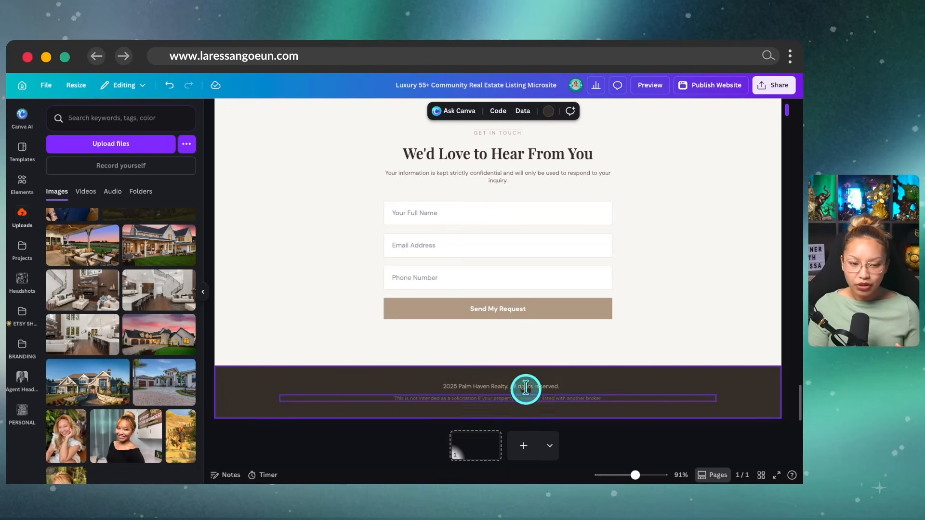
click(521, 423)
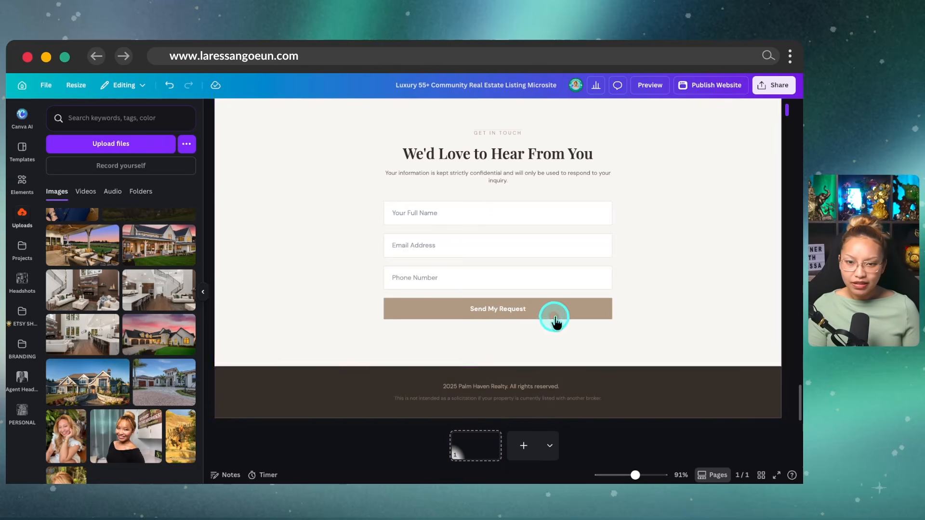
scroll(555, 318, up, 5)
click(474, 310)
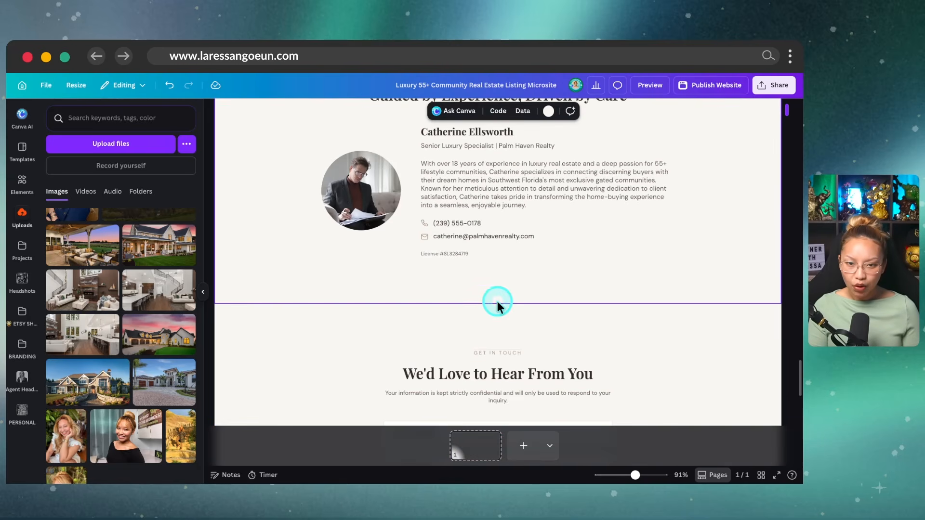
scroll(578, 331, down, 4)
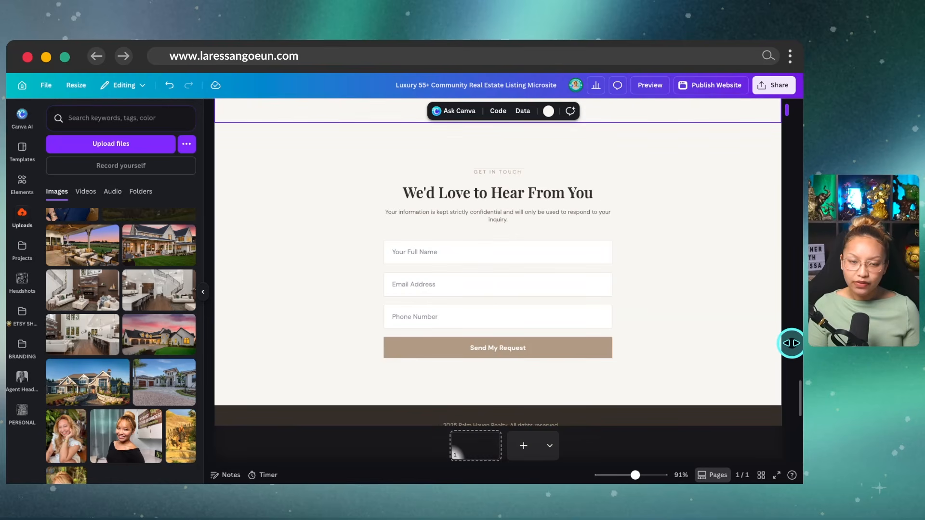
scroll(742, 374, down, 1)
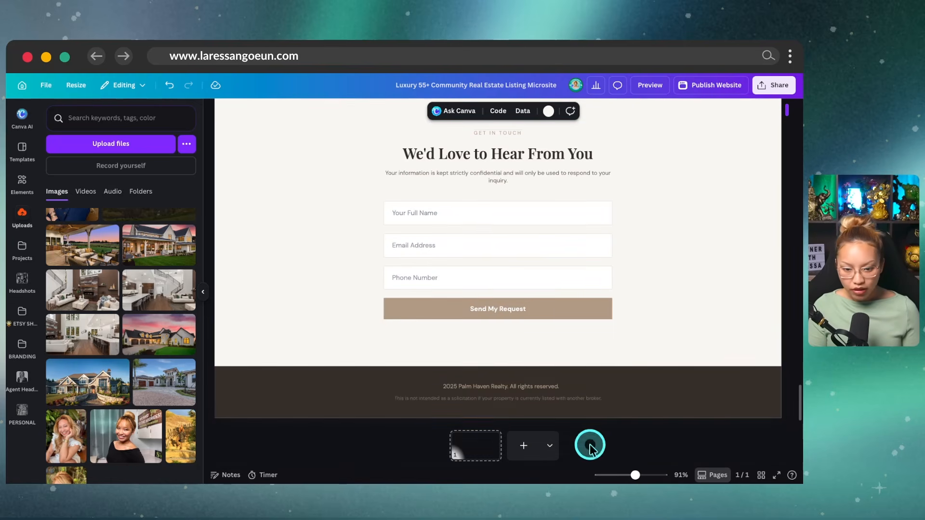
click(508, 423)
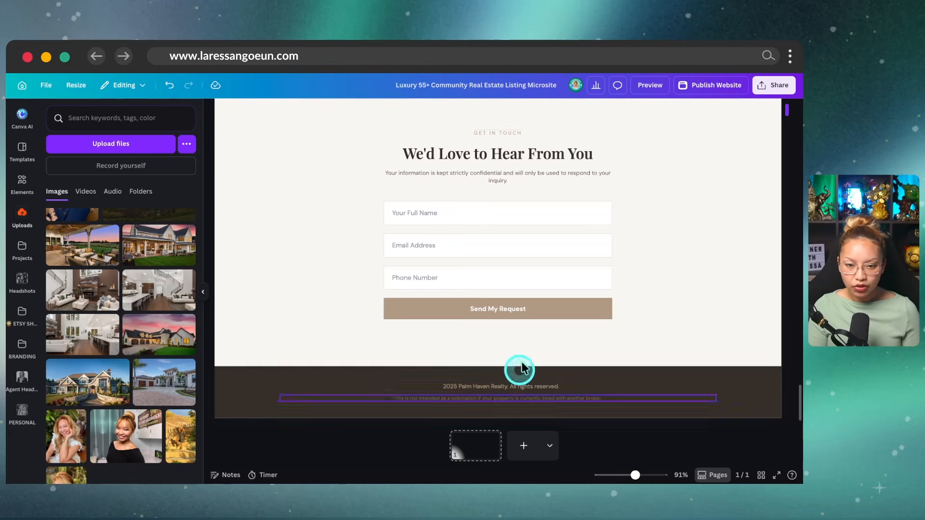
Narrow the microsite's preview width to check how the hero and property overview adapt.
scroll(525, 355, up, 10)
scroll(525, 356, up, 10)
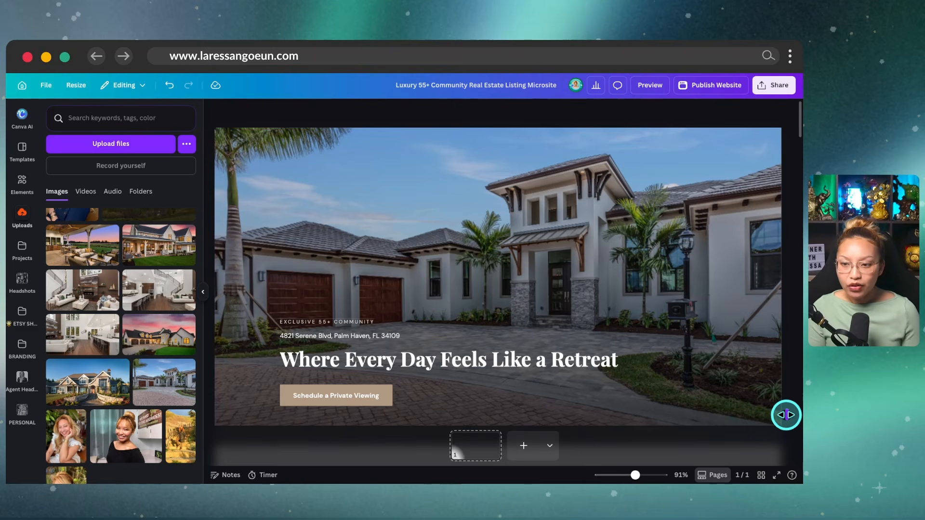
drag(786, 415, 730, 412)
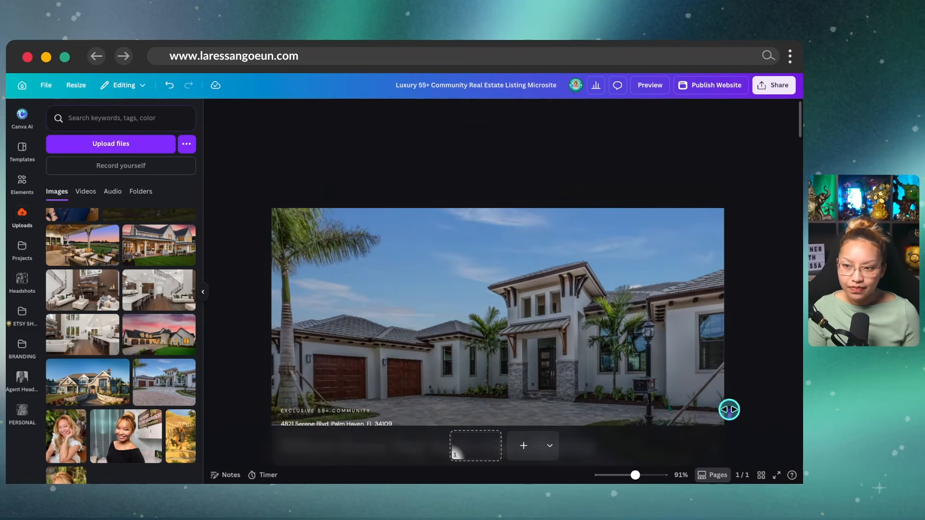
scroll(744, 346, down, 2)
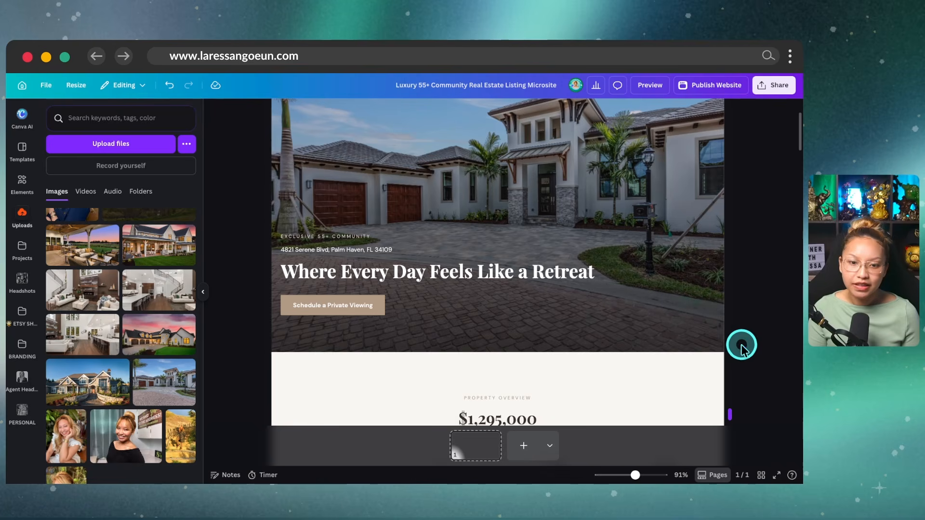
Open the website publishing options, list the available site addresses and look through the microsite's gallery and community sections.
click(713, 94)
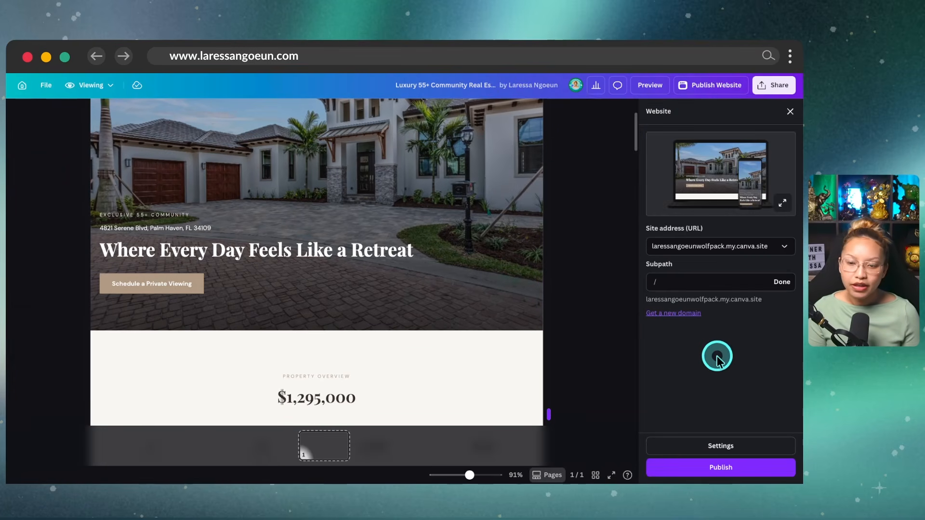
click(732, 252)
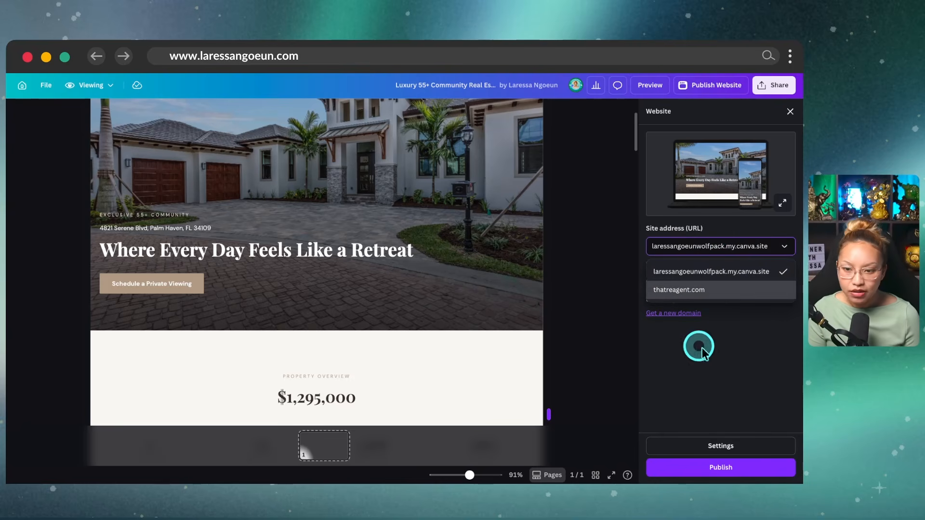
scroll(542, 296, down, 10)
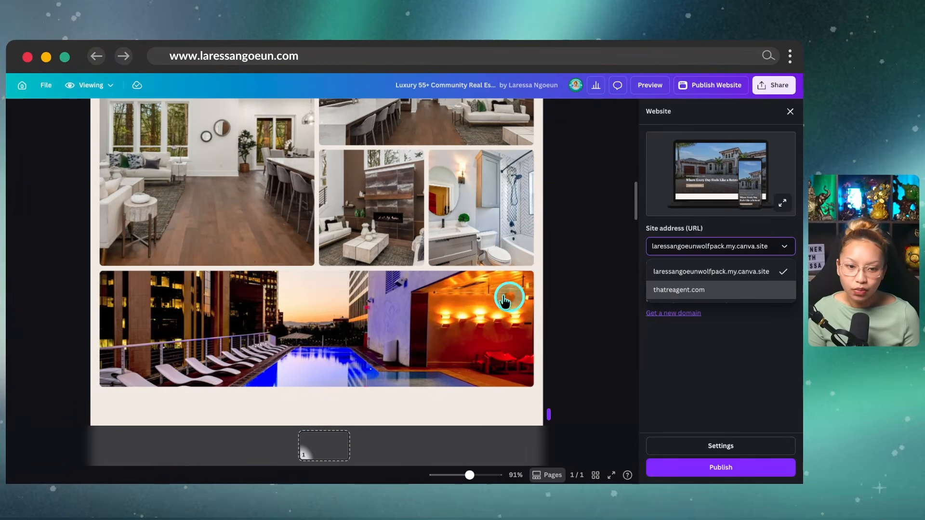
scroll(554, 308, down, 10)
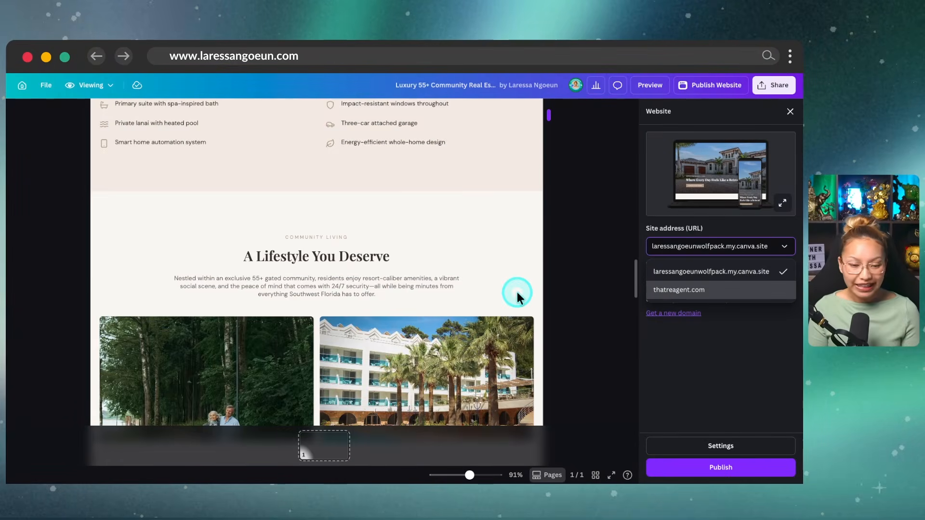
scroll(517, 292, down, 5)
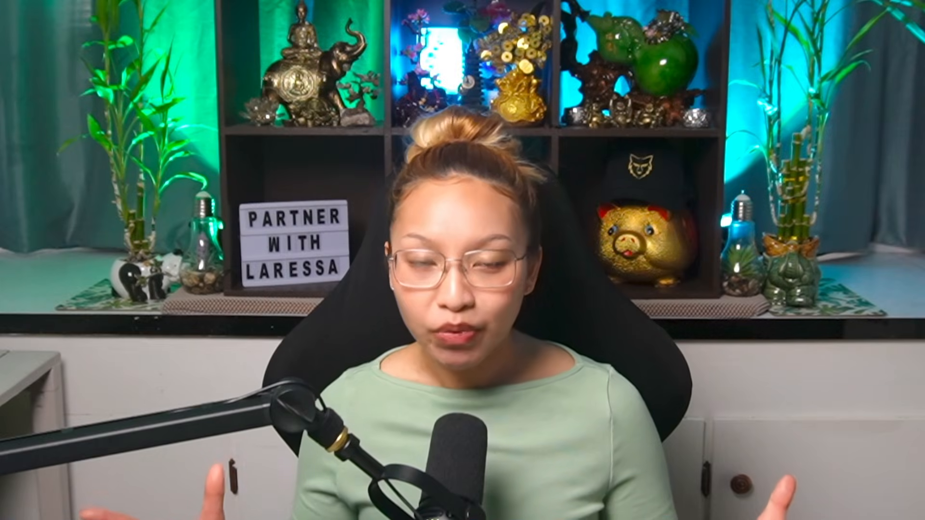